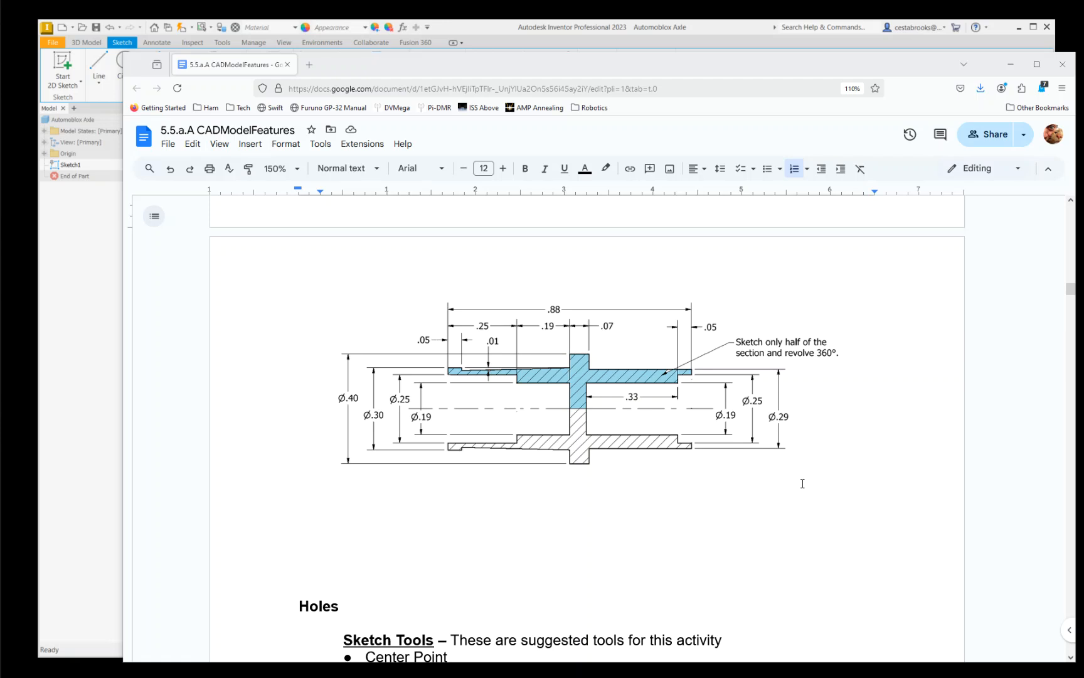
Step: Switch to Inventor and draw connected lines from the origin, about 0.22 in rightward along the horizontal axis and about 0.32 in upward
key("alt+Tab")
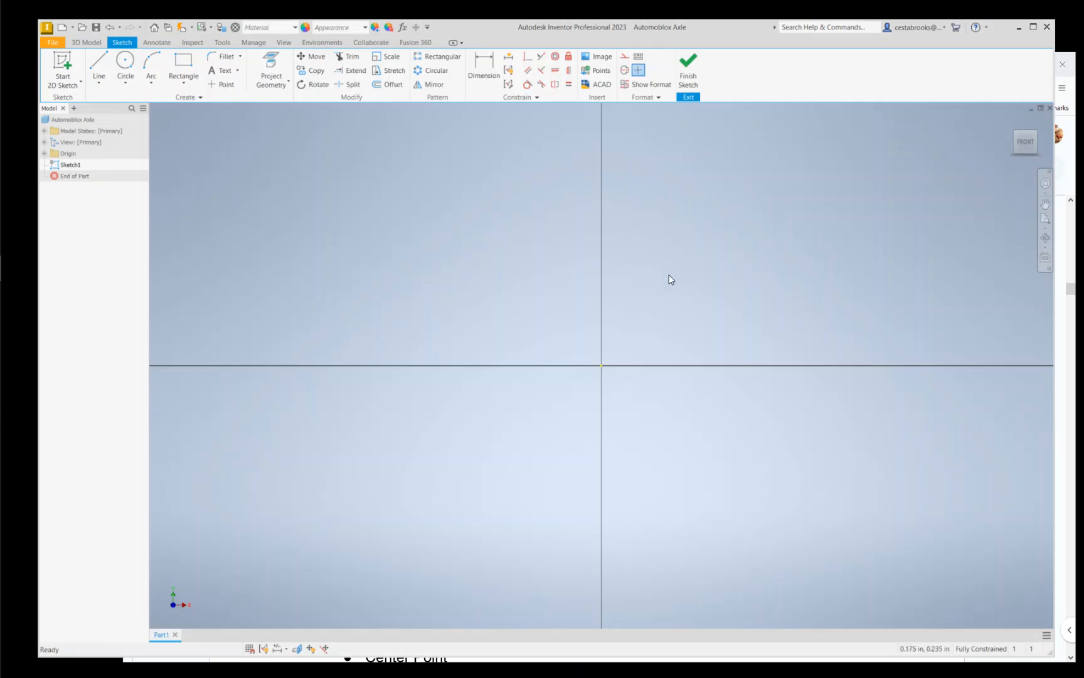
left_click(99, 65)
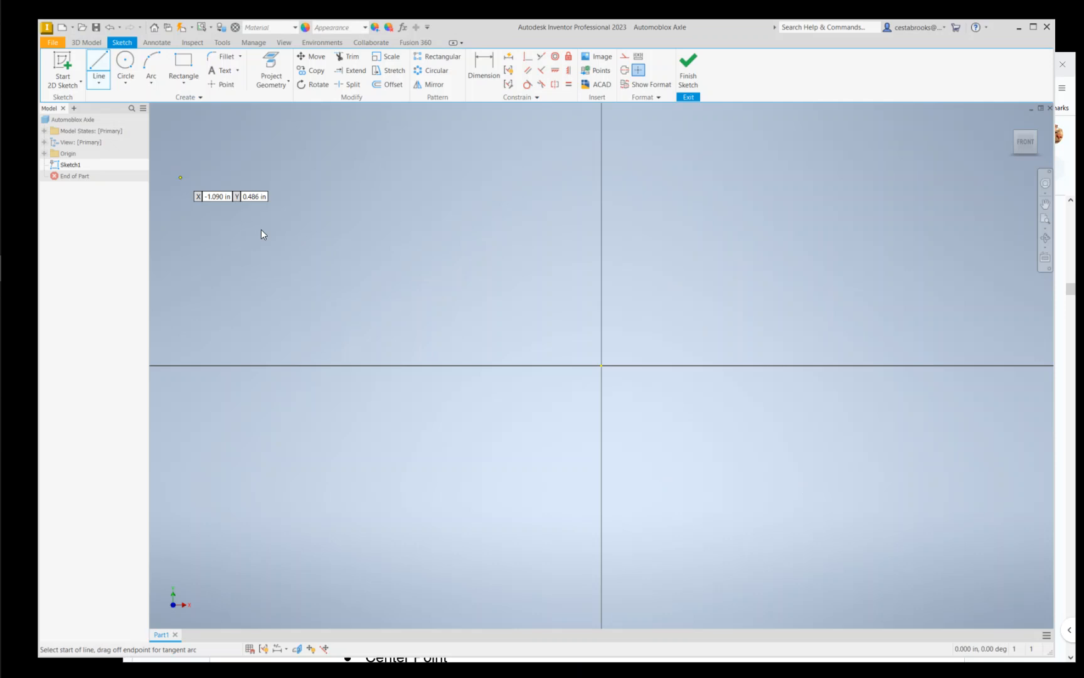
left_click(601, 366)
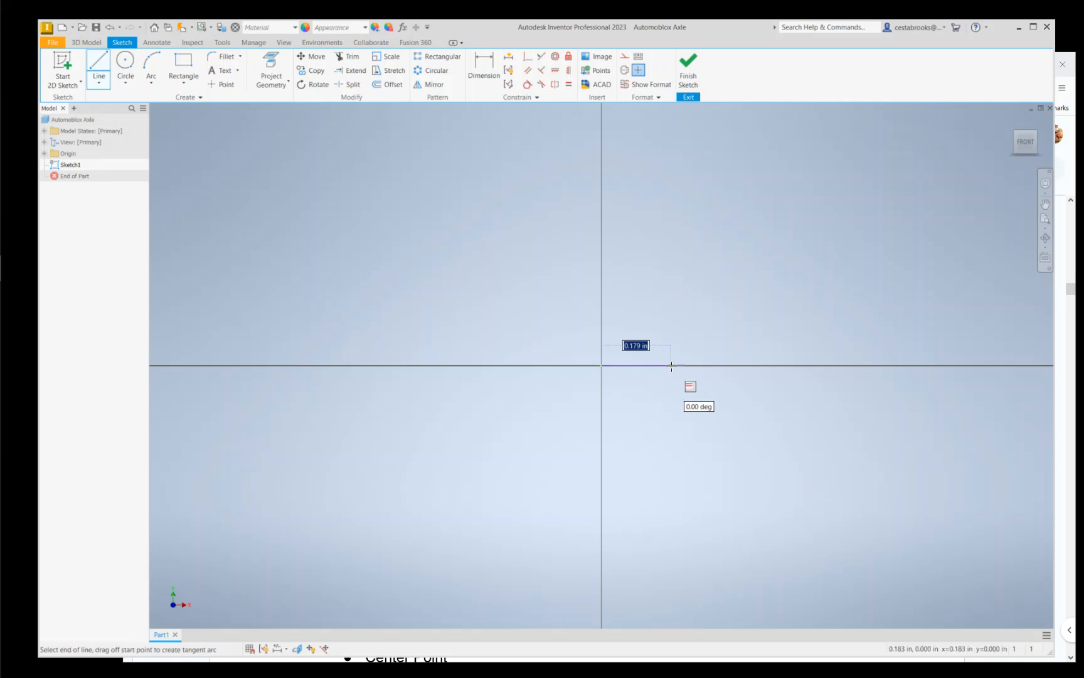
left_click(687, 366)
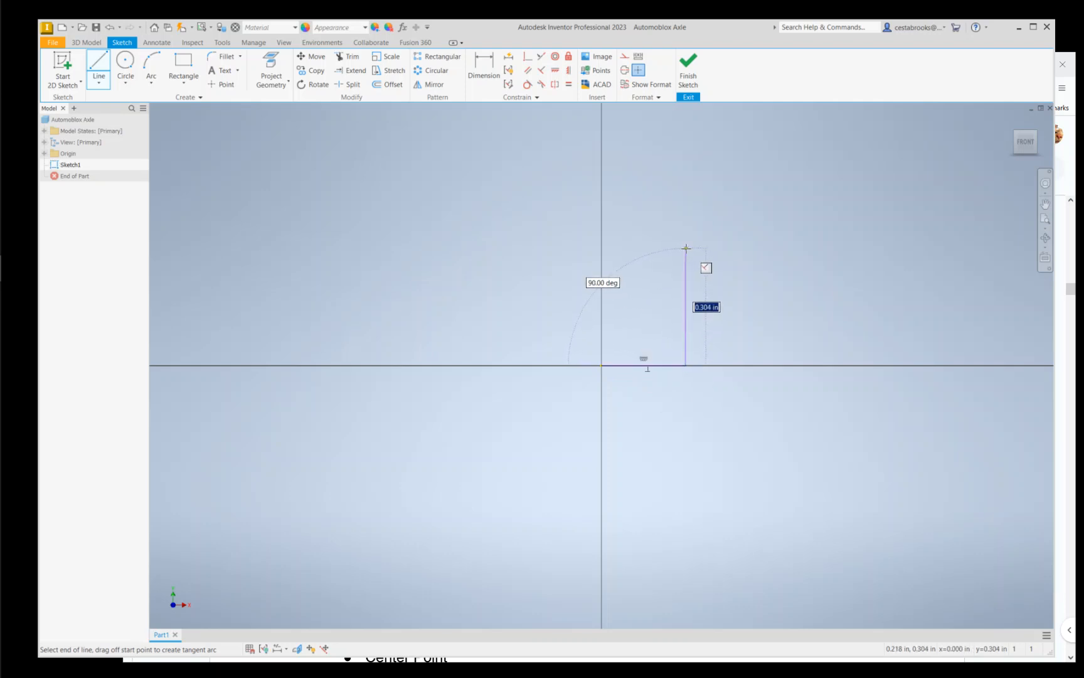
left_click(686, 246)
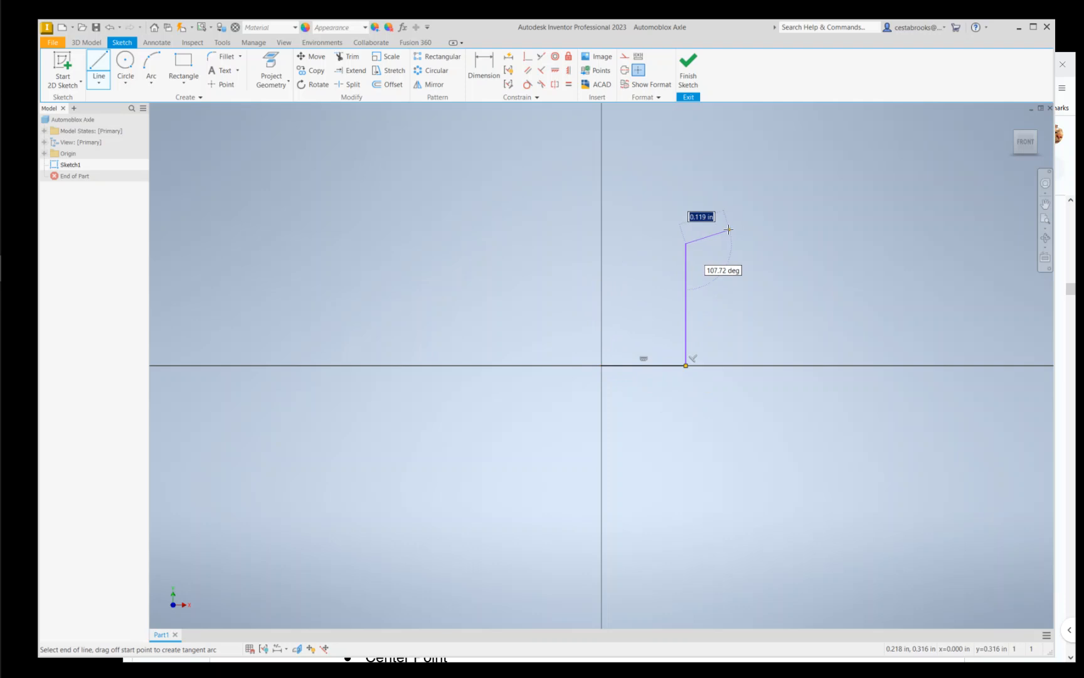
Step: Continue the profile about 0.76 in rightward, 0.11 in up, 0.30 in rightward and 0.08 in up to form the stepped right end
middle_click_drag(729, 232, 664, 285)
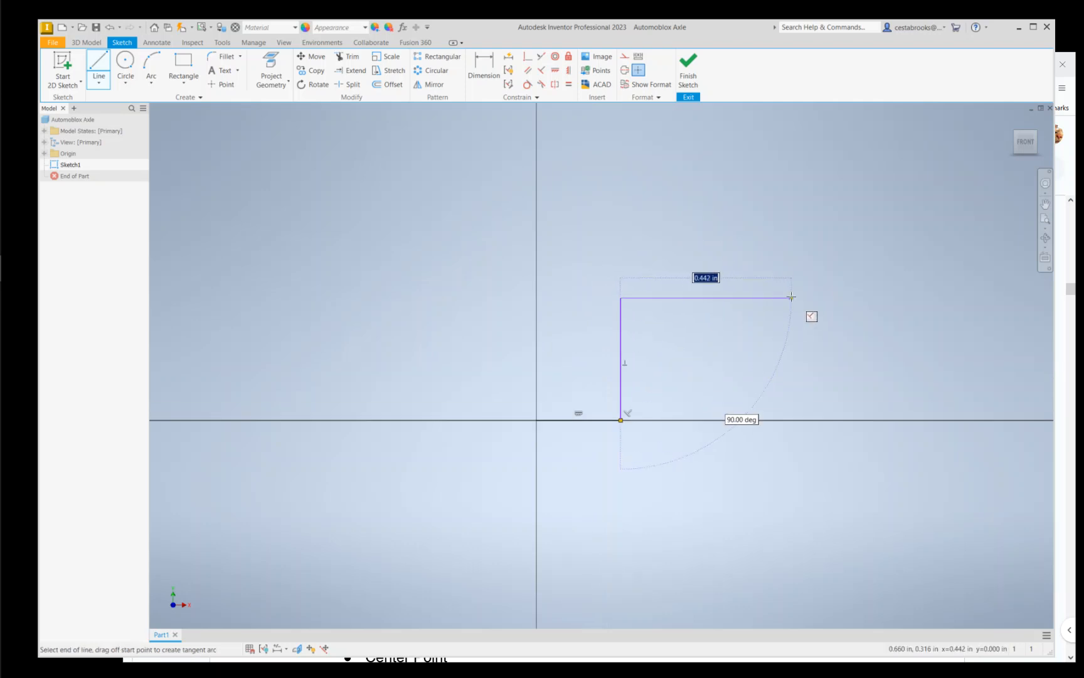
left_click(915, 298)
left_click(915, 257)
middle_click_drag(1029, 256, 913, 275)
left_click(914, 275)
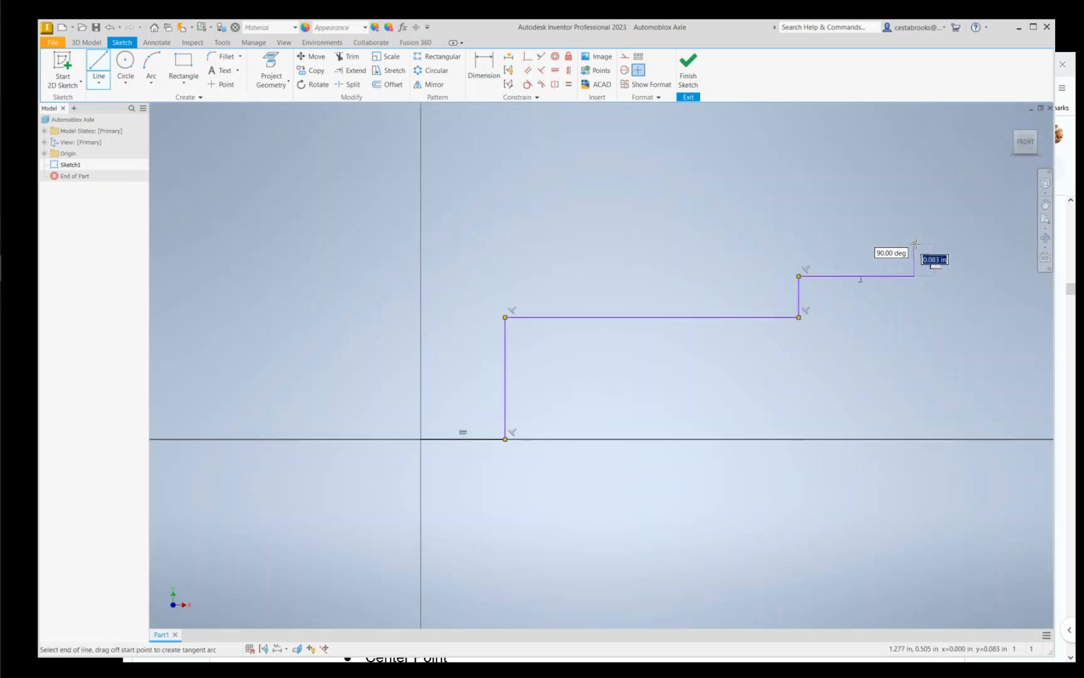
left_click(915, 243)
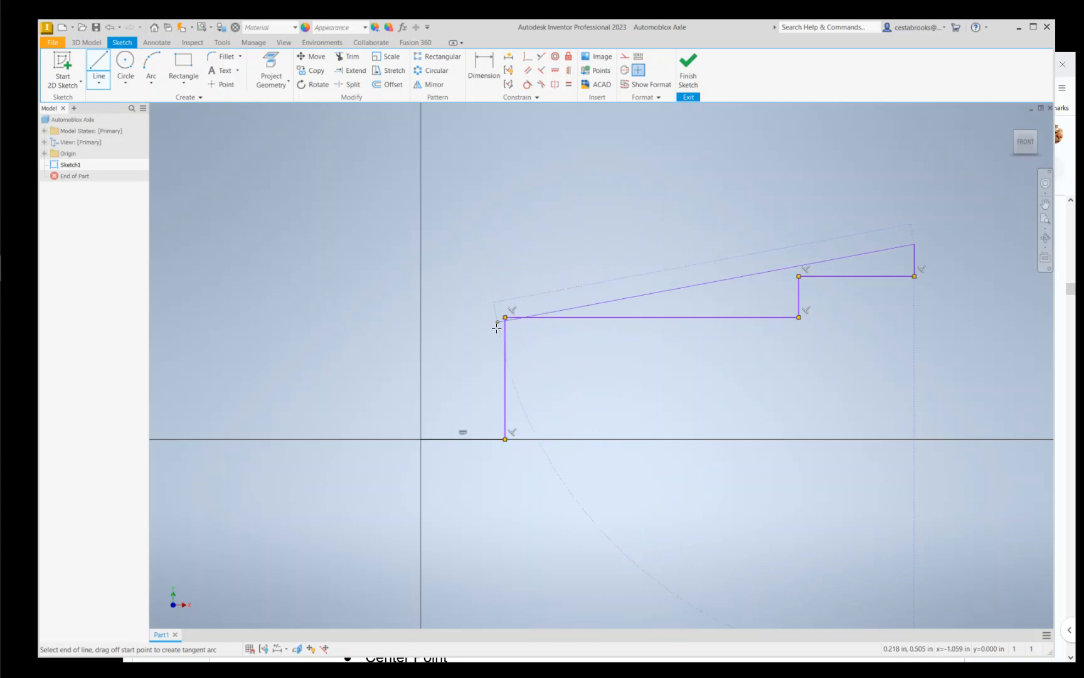
Step: Draw the upper edge about 1.04 in leftward and outline the central flange, about 0.14 in up, across to the vertical axis and 0.12 in down
left_click(505, 240)
key("alt+Tab")
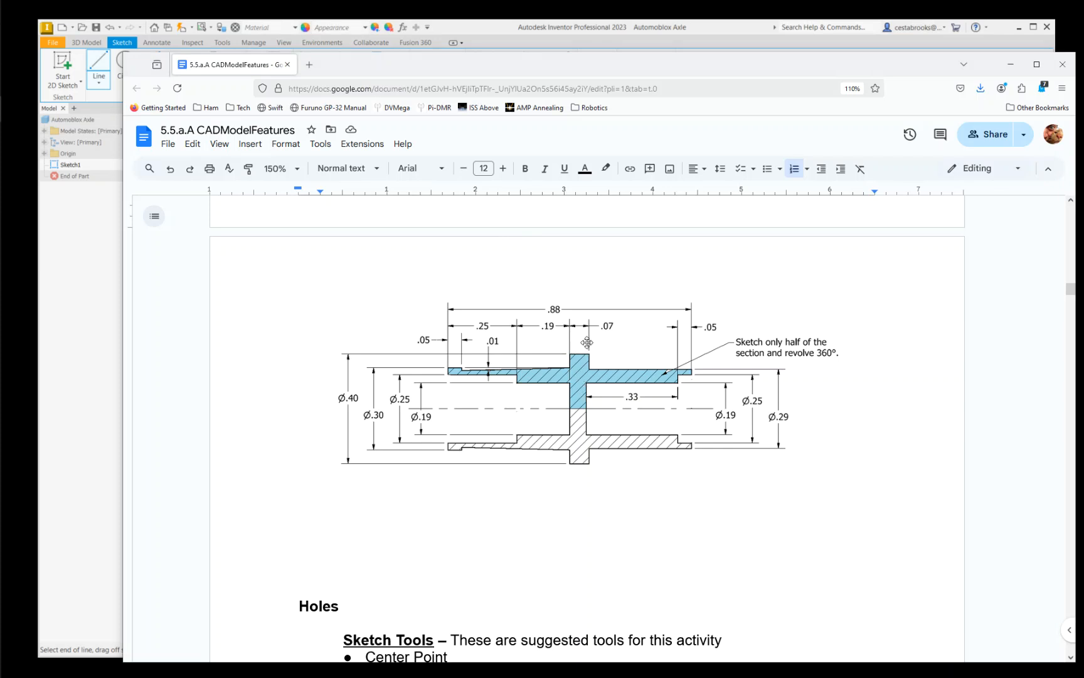
key("alt+Tab")
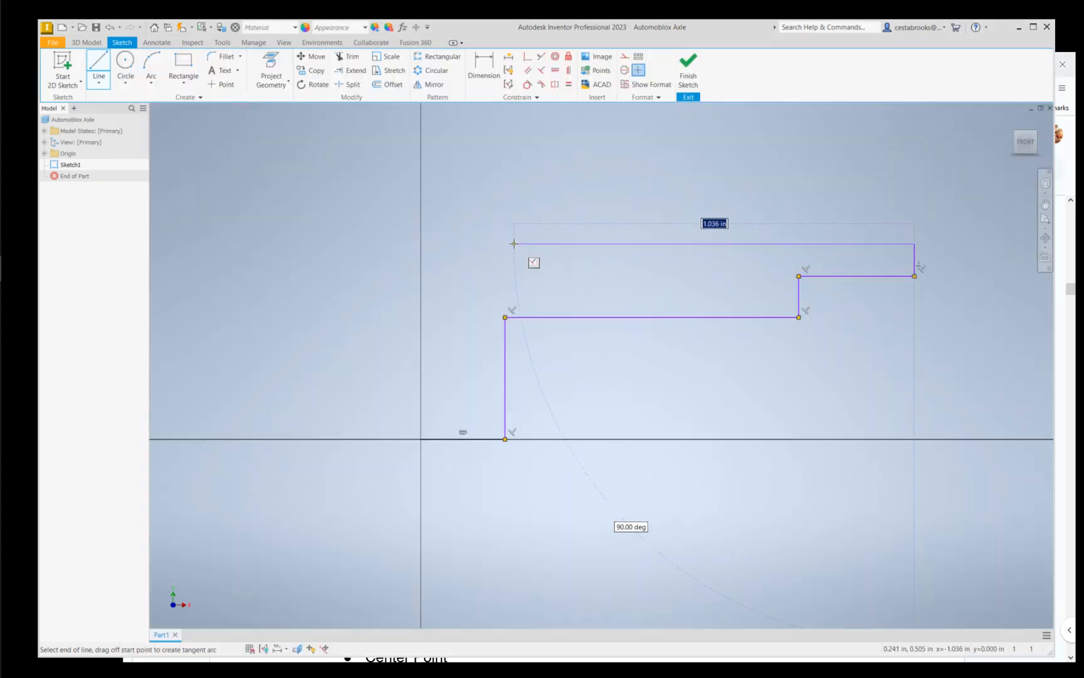
left_click(514, 243)
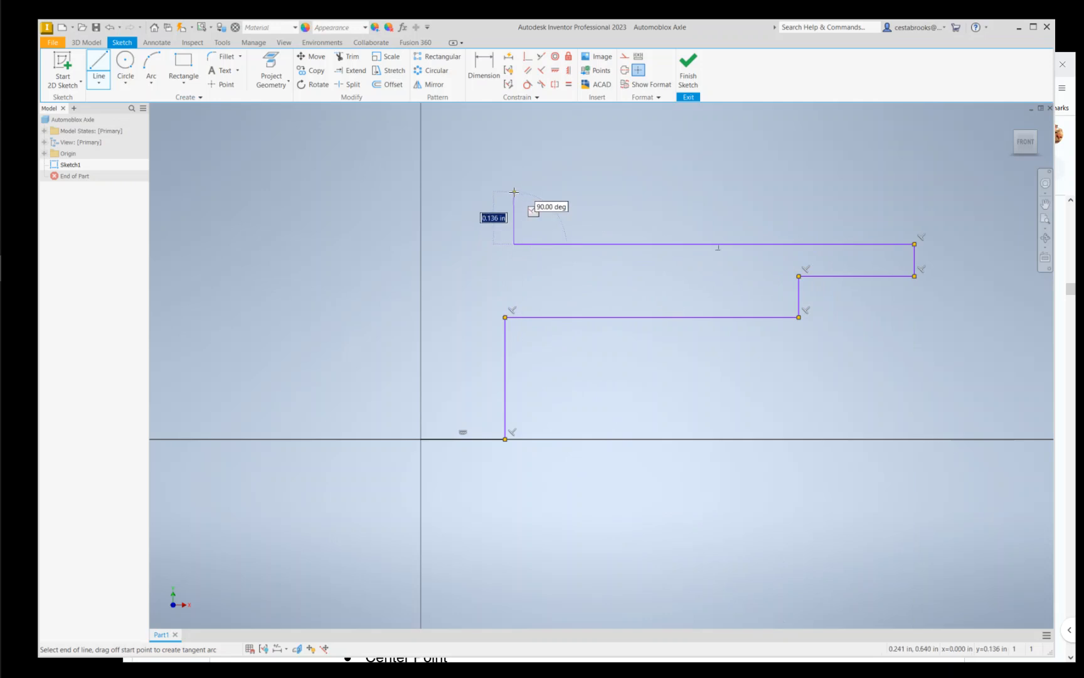
left_click(514, 192)
left_click(421, 191)
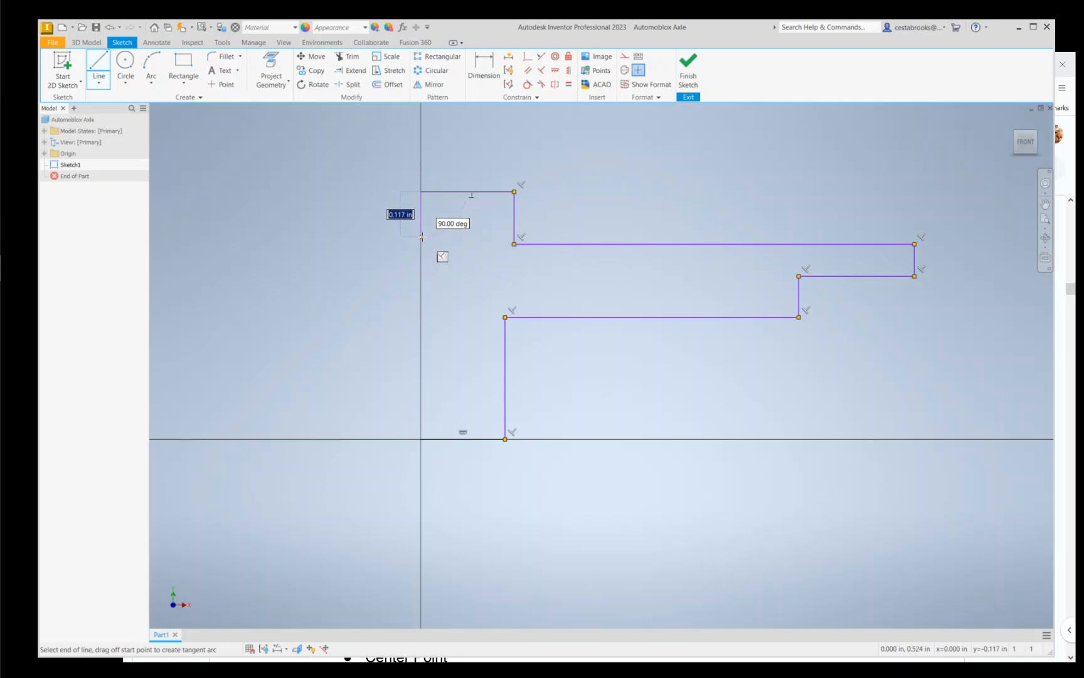
left_click(423, 237)
Step: Draw a tapered line about 0.79 in long from the flange's lower-left corner, sloping slightly down toward the left
scroll(569, 249, "down", 2)
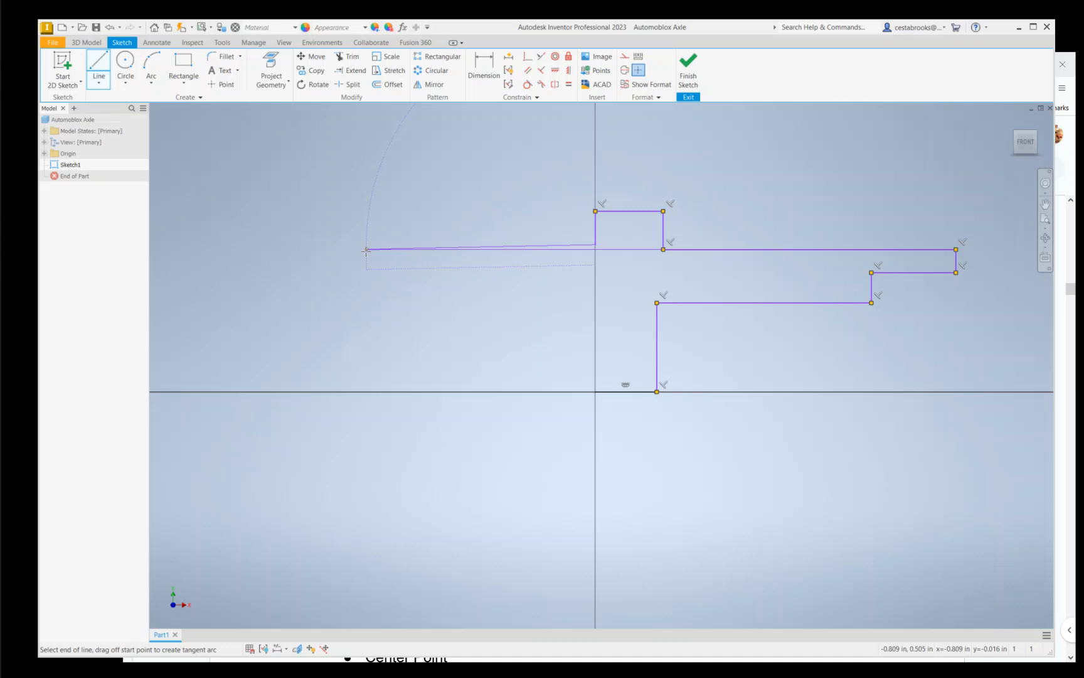
key("alt+Tab")
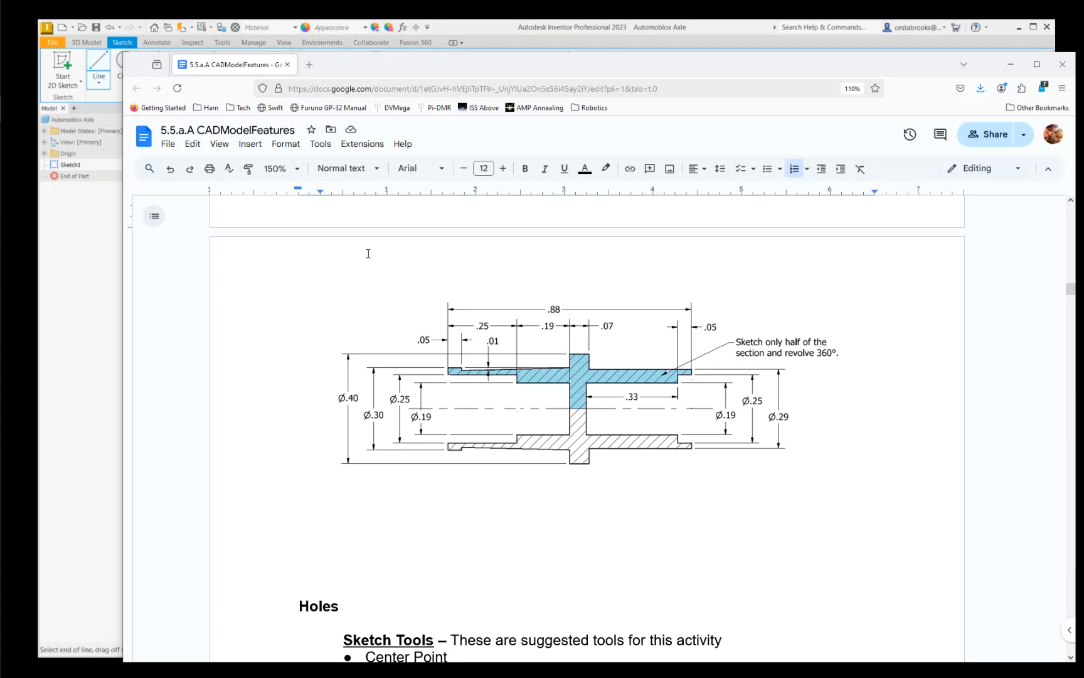
key("alt+Tab")
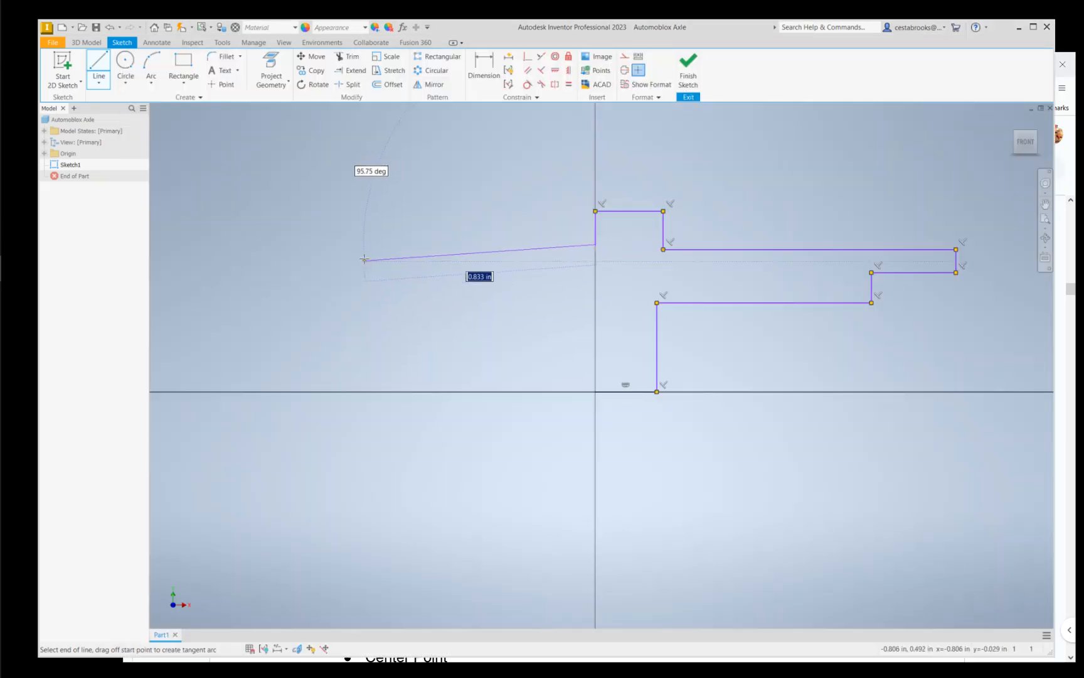
scroll(367, 247, "down", 4)
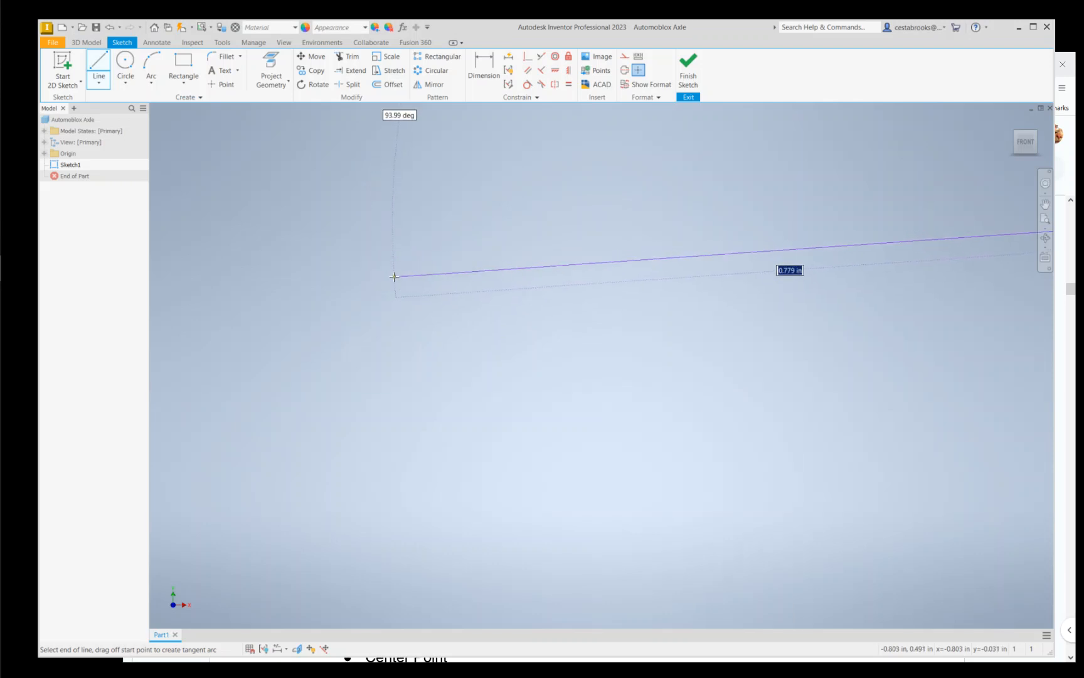
scroll(411, 253, "up", 3)
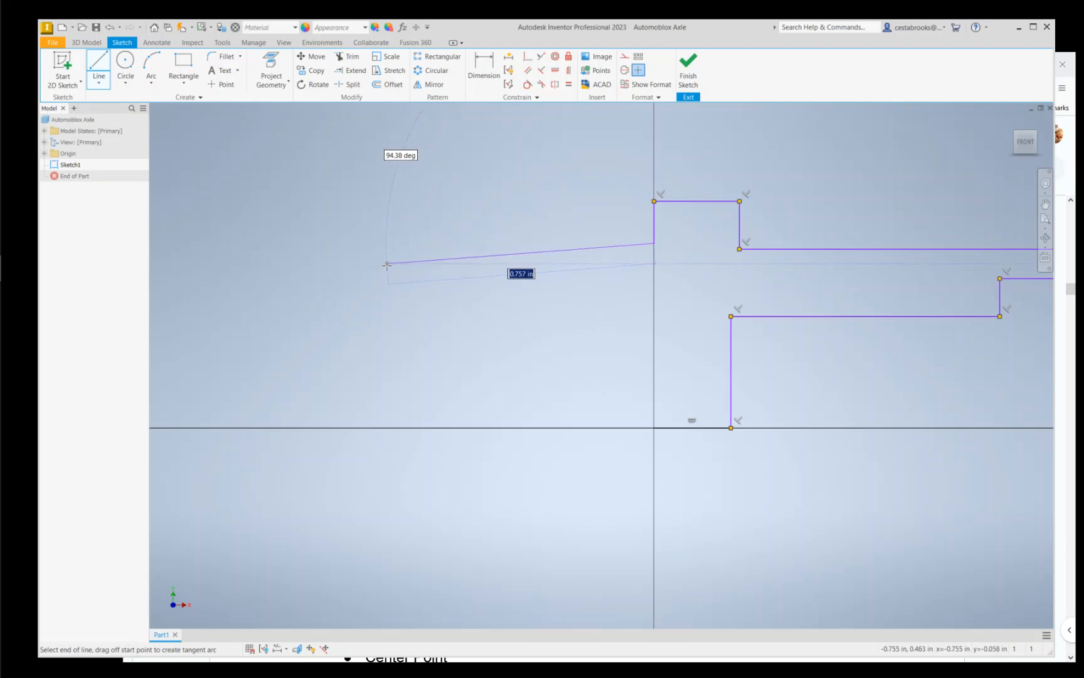
middle_click_drag(385, 265, 306, 265)
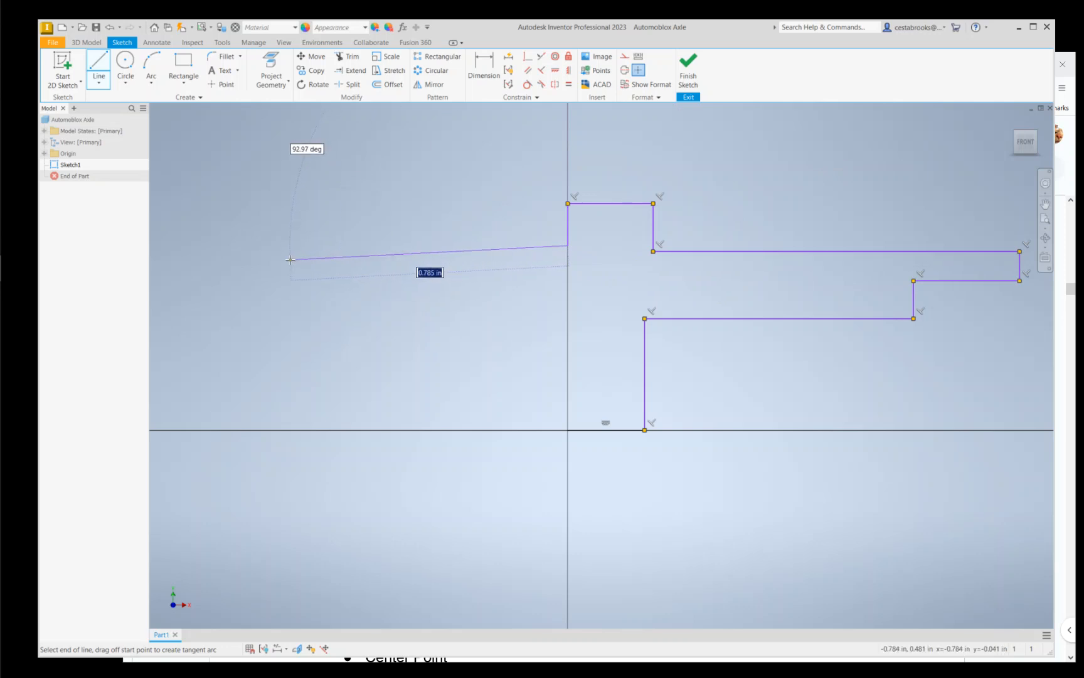
left_click(290, 259)
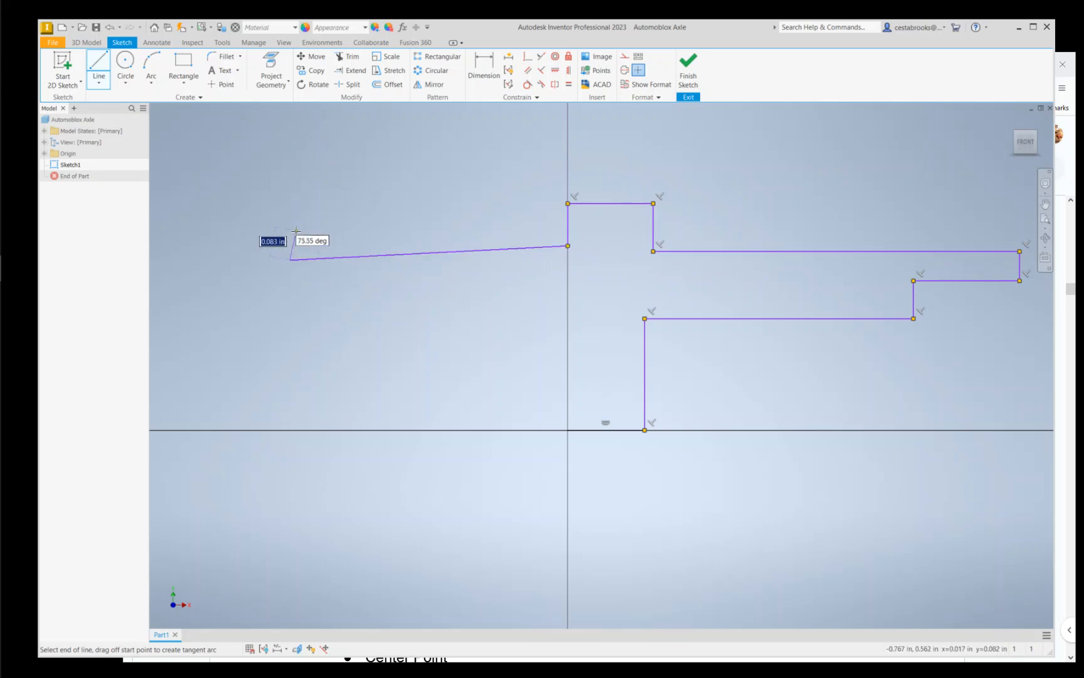
Step: Outline the raised left end of the profile, about 0.14 in up, 0.31 in leftward and 0.18 in down
scroll(295, 220, "up", 2)
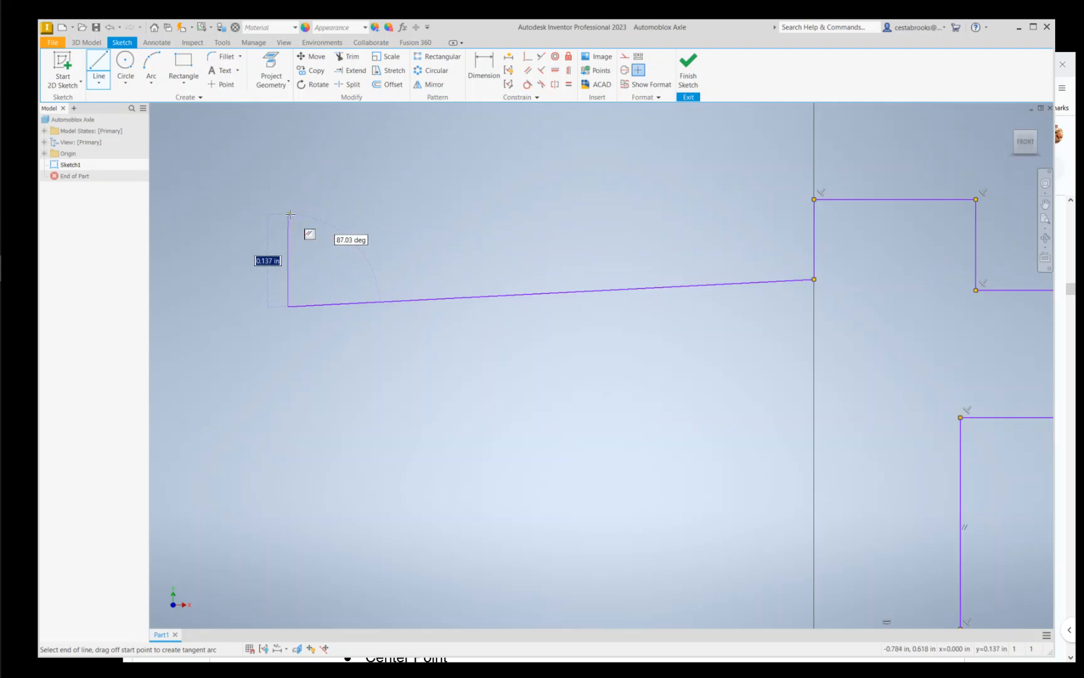
left_click(288, 214)
middle_click_drag(254, 216, 452, 223)
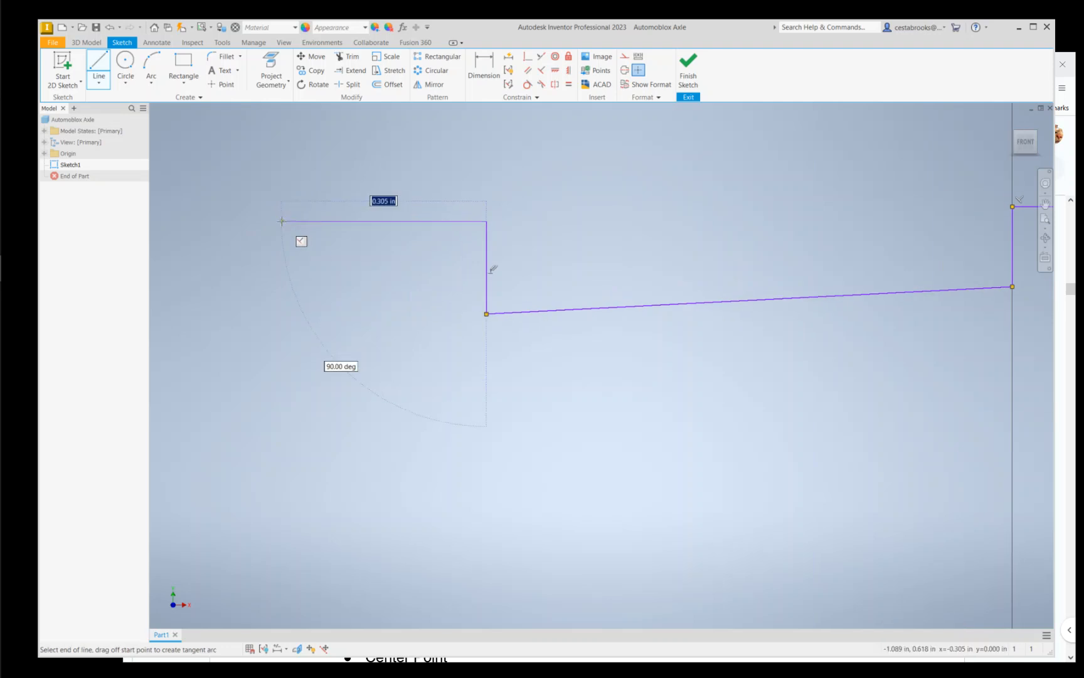
left_click(276, 221)
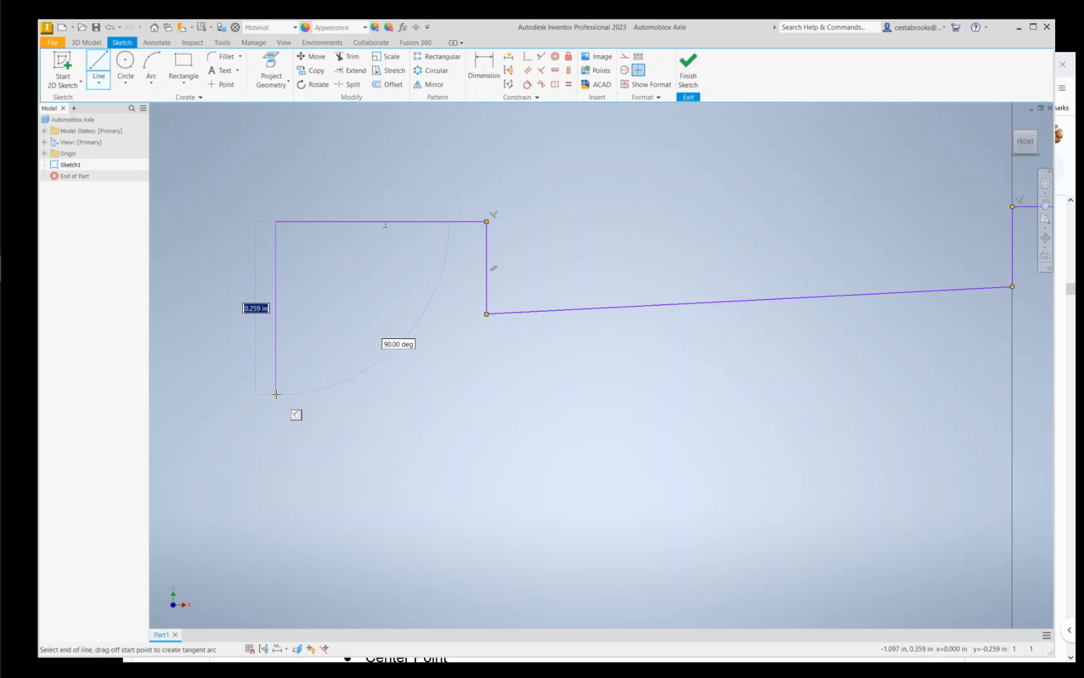
left_click(275, 342)
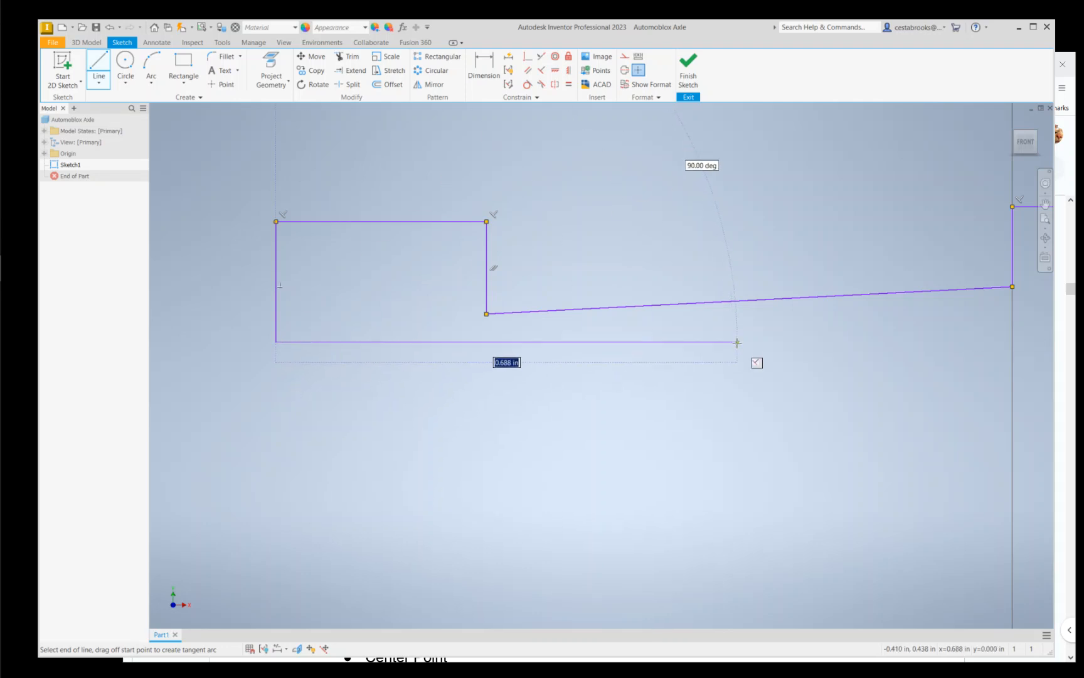
Step: Draw the left underside about 0.53 in rightward, 0.12 in down level with the right-hand step, and across to the vertical axis
left_click(629, 342)
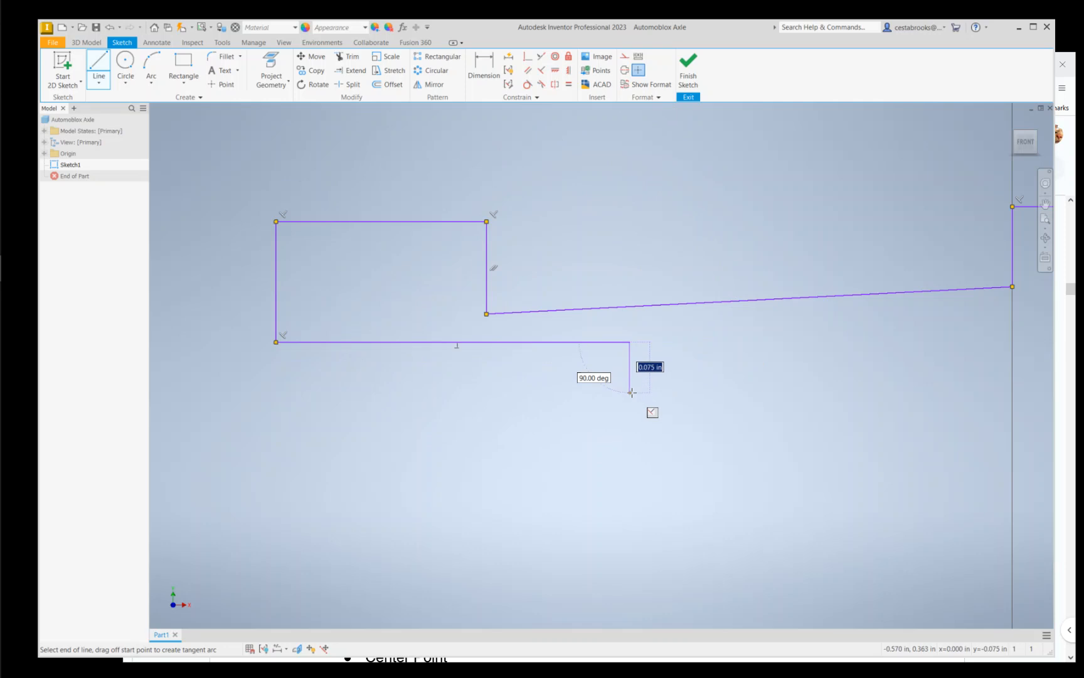
middle_click_drag(632, 392, 378, 358)
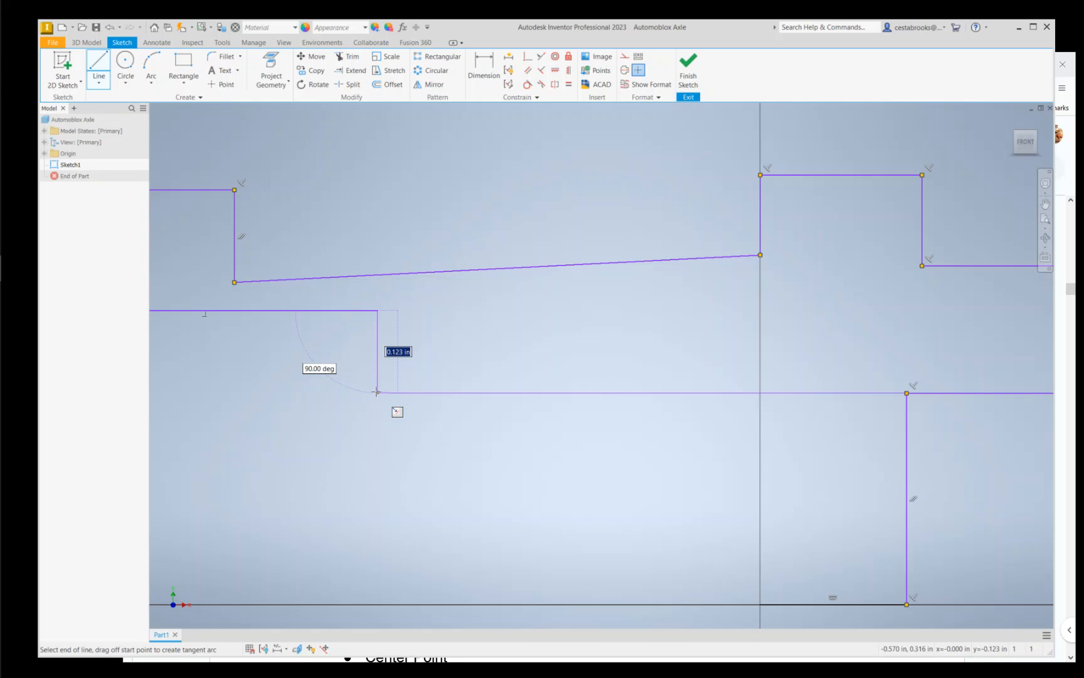
key("alt+Tab")
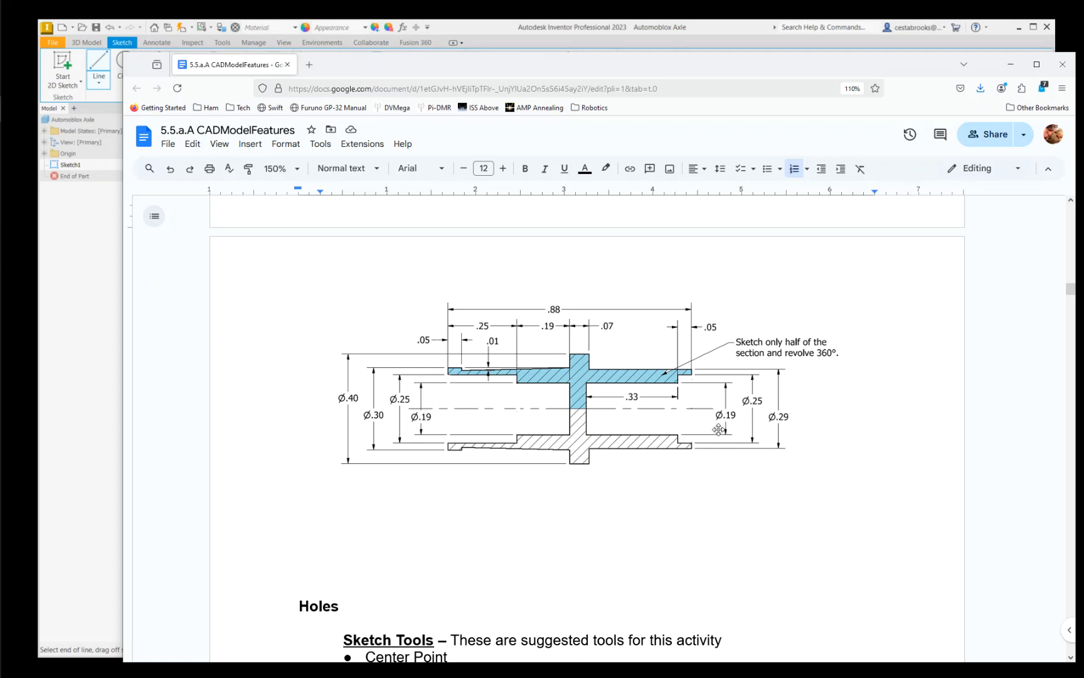
key("alt+Tab")
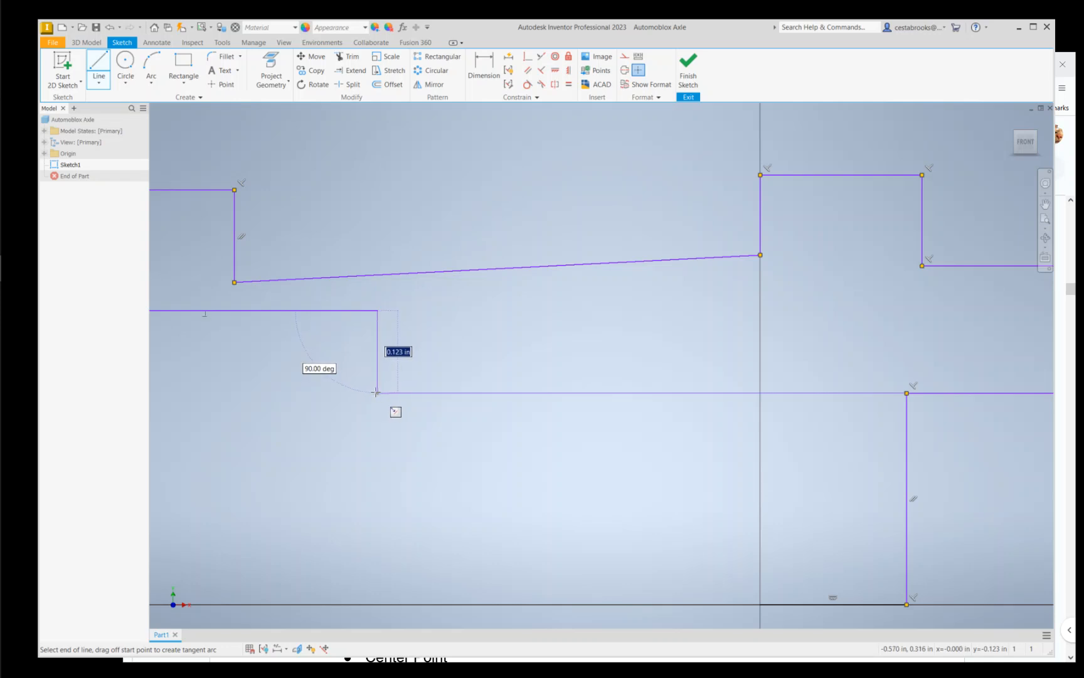
left_click(376, 393)
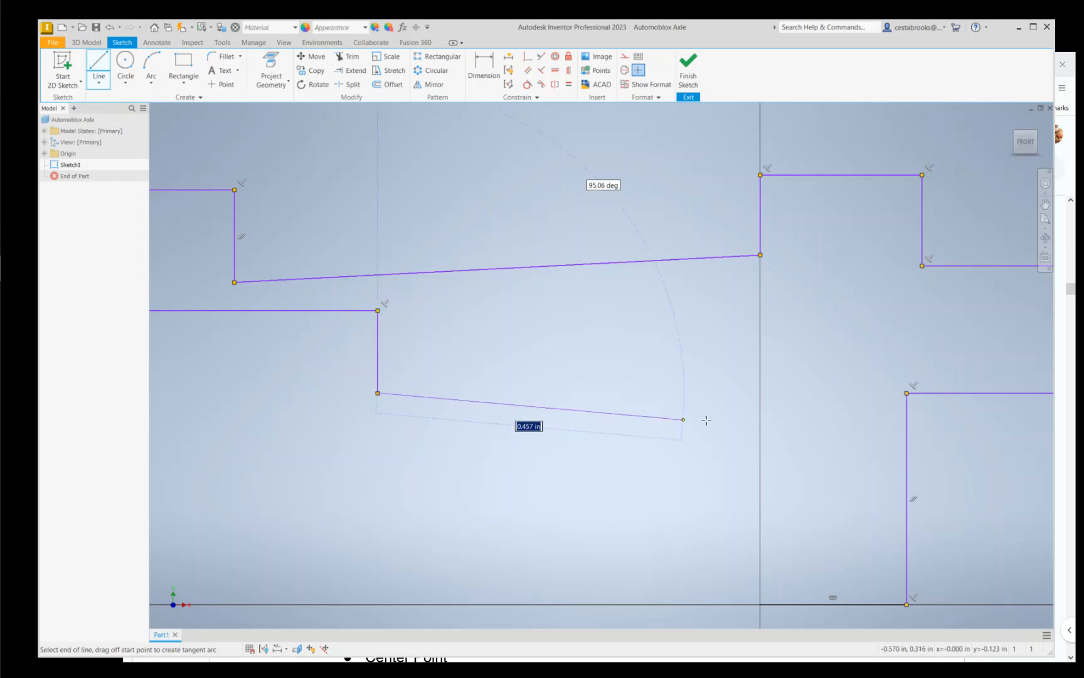
left_click(761, 392)
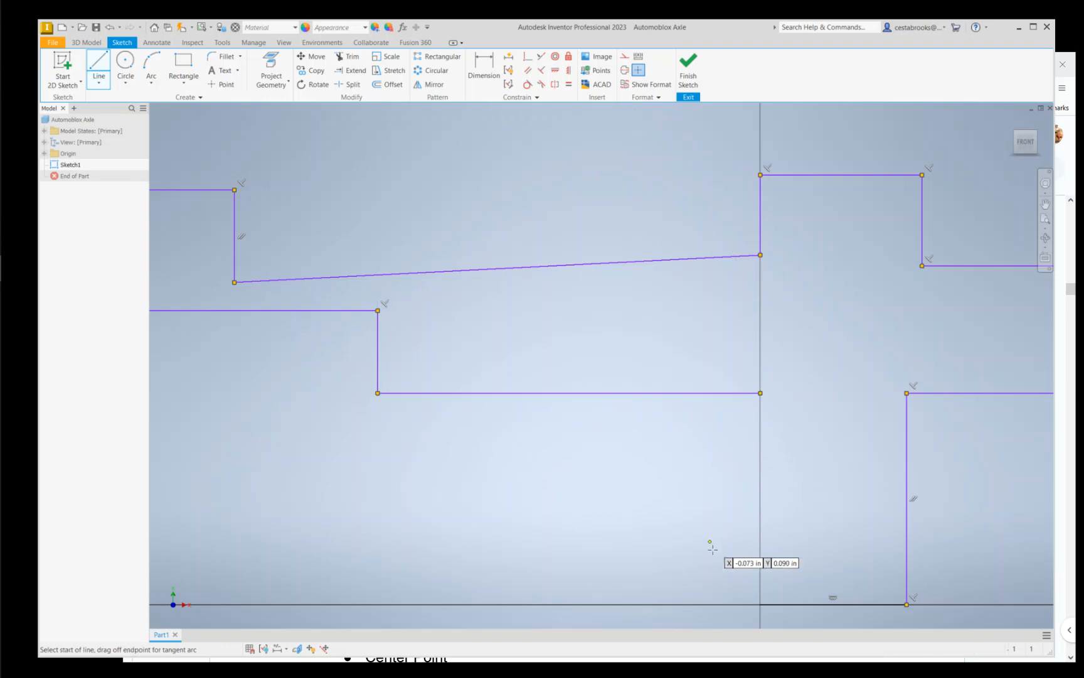
Step: Draw a vertical line down the axis from just below the left underside's end to the origin, and finish the Line command
left_click(760, 399)
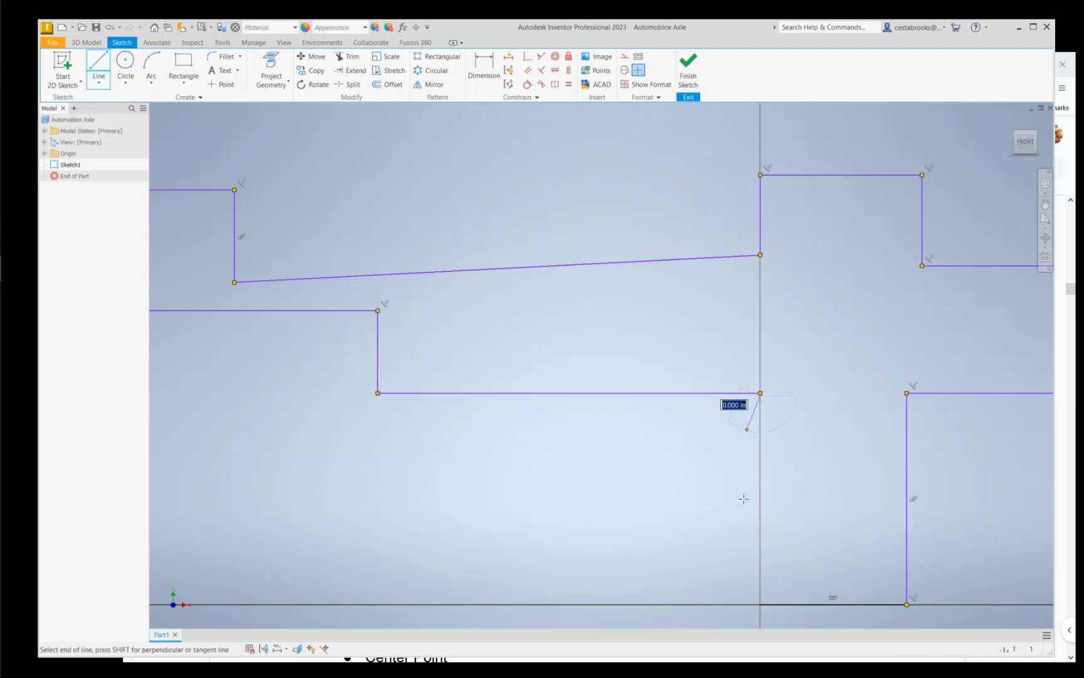
left_click(761, 604)
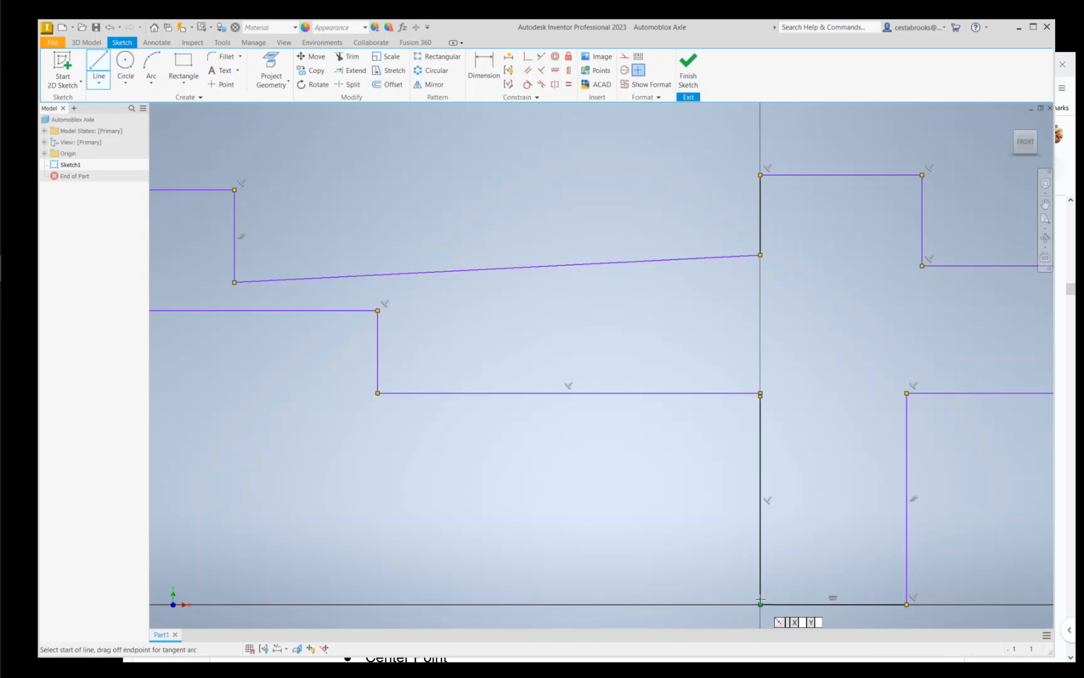
right_click(534, 516)
scroll(822, 393, "up", 8)
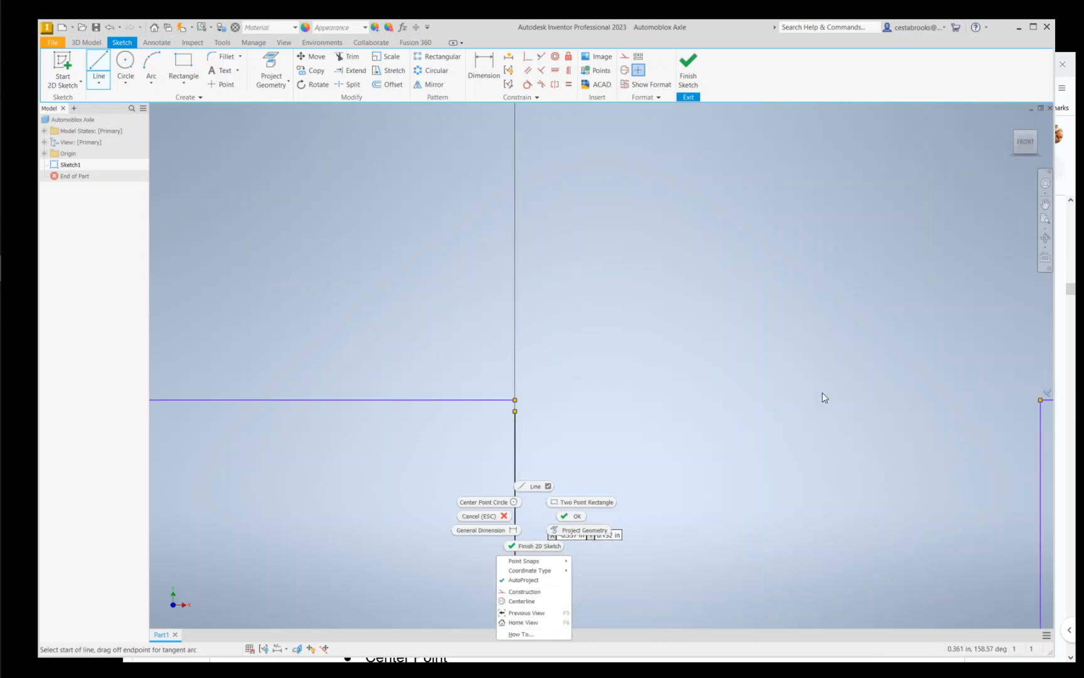
left_click(821, 381)
scroll(361, 380, "down", 2)
middle_click_drag(361, 381, 544, 360)
scroll(502, 389, "up", 3)
middle_click_drag(455, 363, 734, 435)
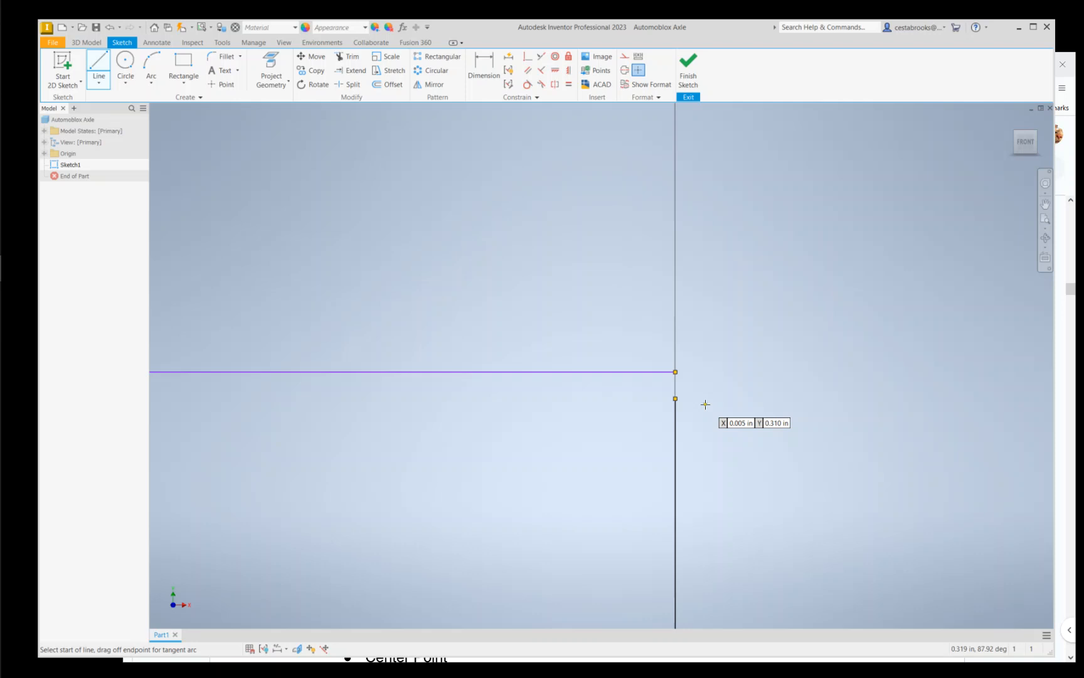
key("Escape")
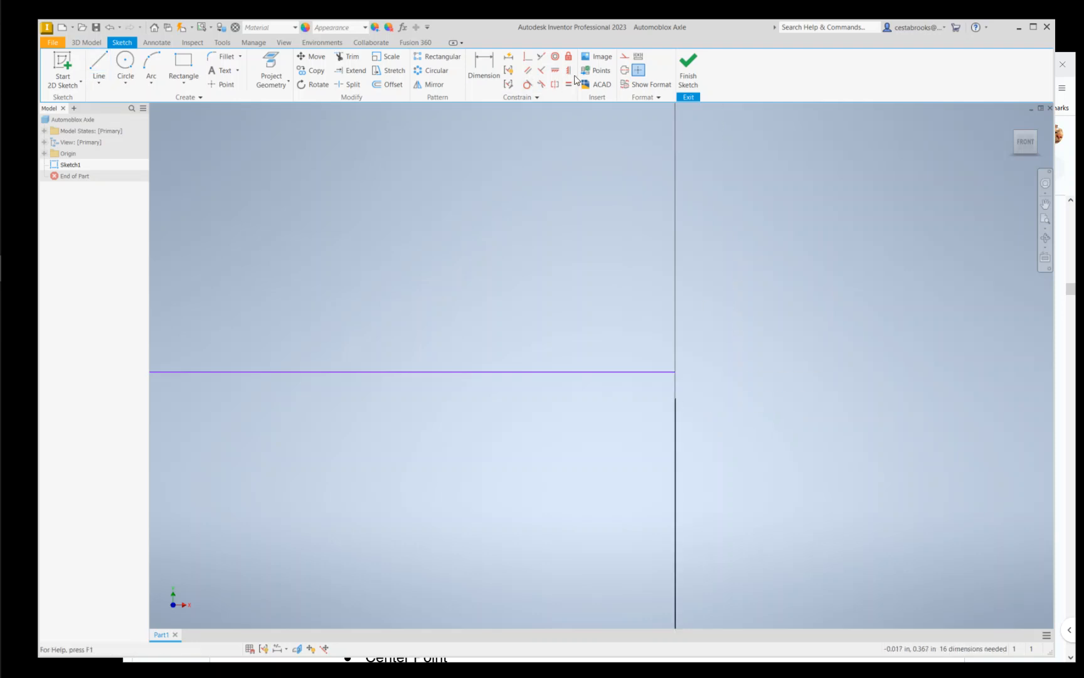
Step: Apply a coincident constraint between the vertical line's upper end and the left underside's endpoint to close the gap in the profile
left_click(527, 58)
left_click(676, 405)
left_click(673, 372)
right_click(707, 353)
left_click(733, 356)
scroll(717, 380, "down", 2)
scroll(717, 380, "down", 3)
middle_click_drag(854, 439, 743, 437)
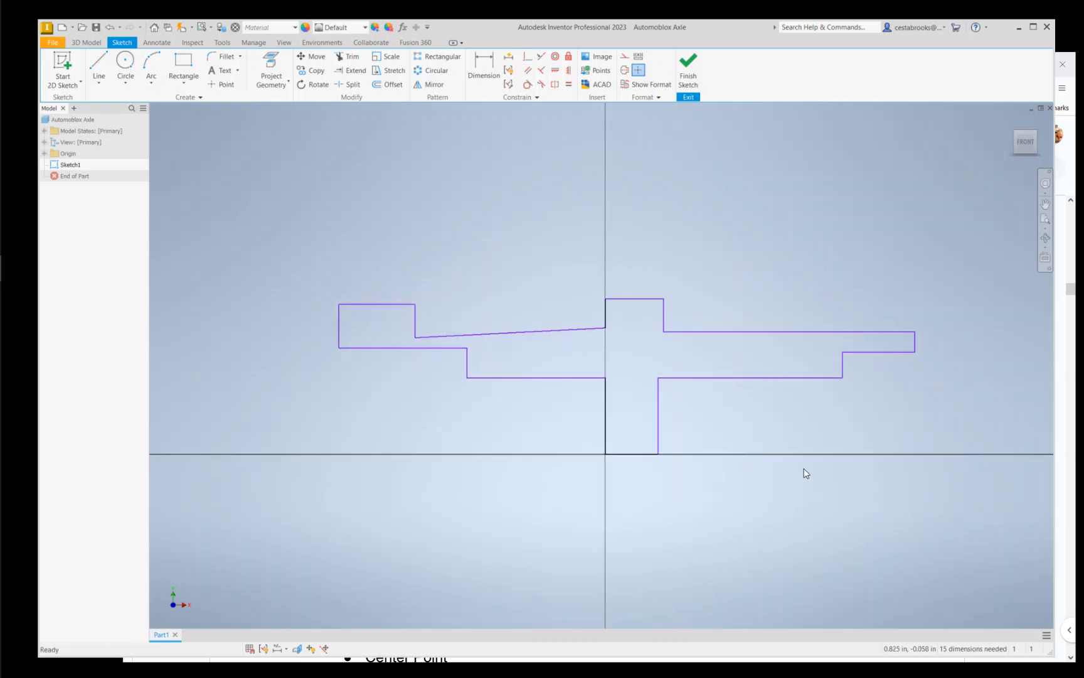
Step: Shrink the raised left end by moving its upper inner corner down and leftward, and compare the profile with the reference drawing
left_click_drag(414, 325, 369, 319)
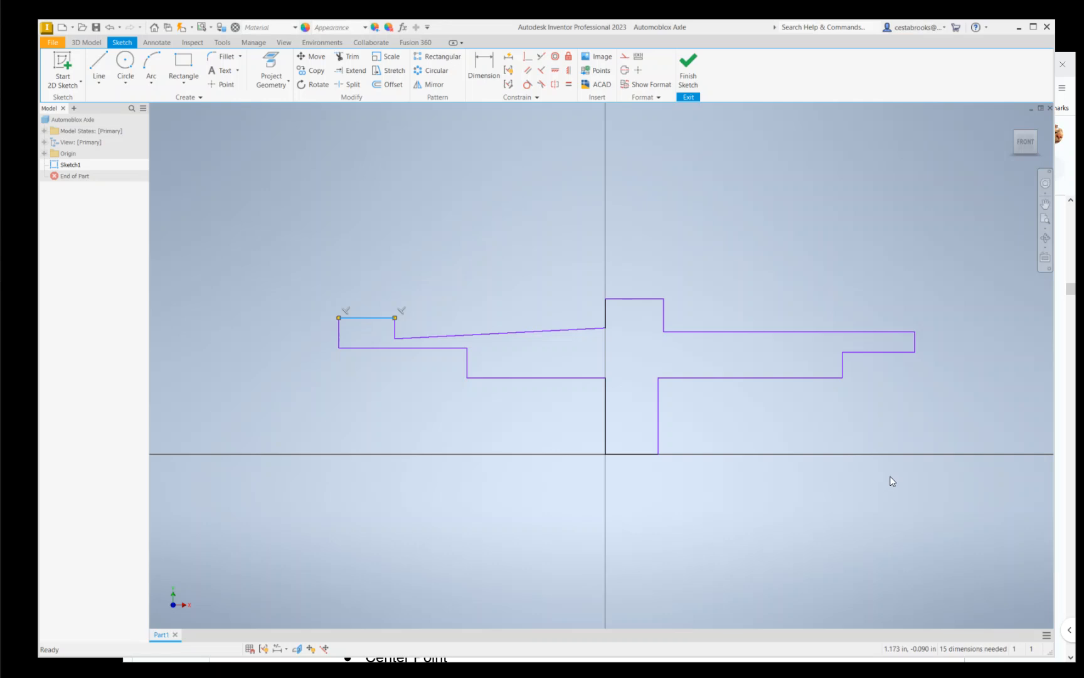
key("alt+Tab")
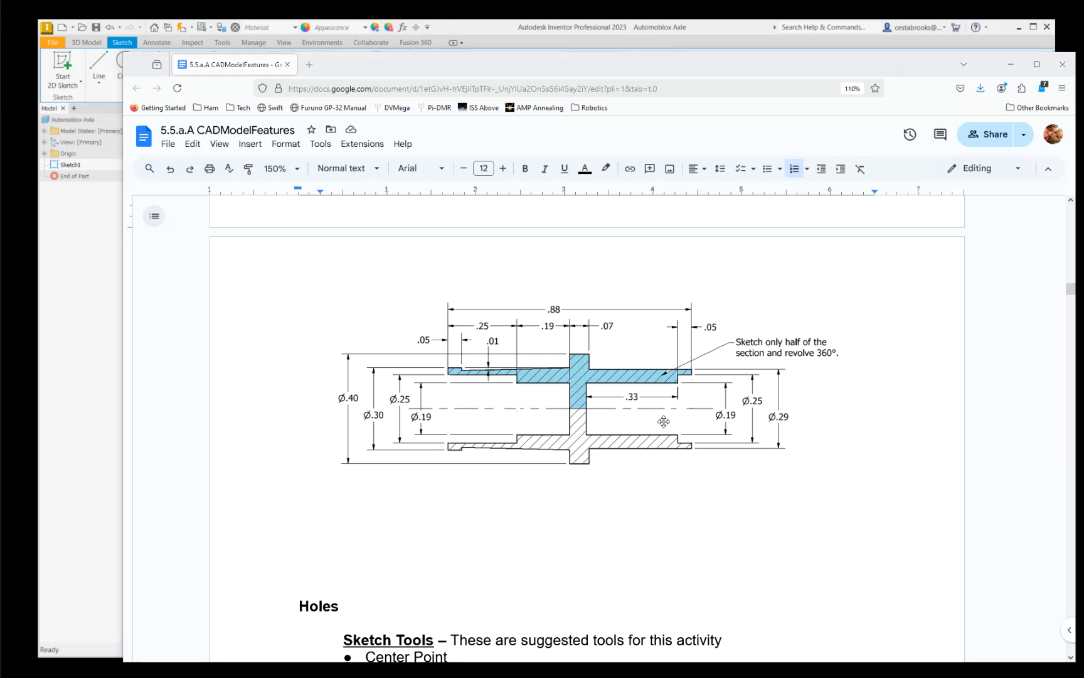
key("alt+Tab")
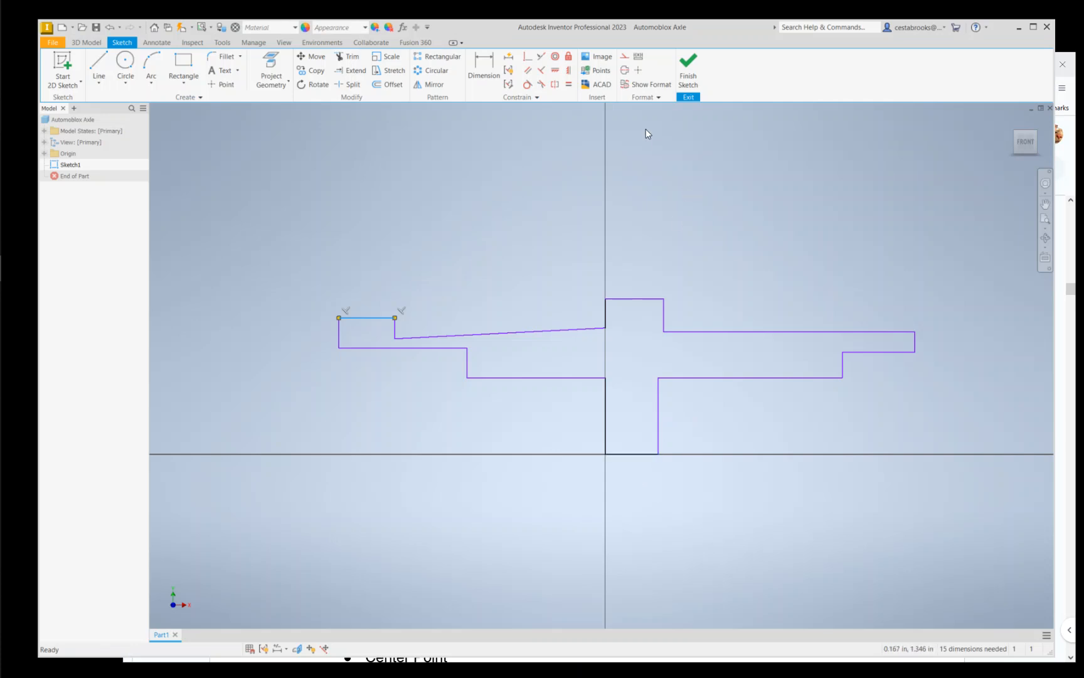
Step: Convert the short horizontal line that starts at the origin into a centerline for the revolve axis
left_click(629, 455)
left_click(625, 70)
left_click(724, 254)
middle_click_drag(728, 288, 705, 283)
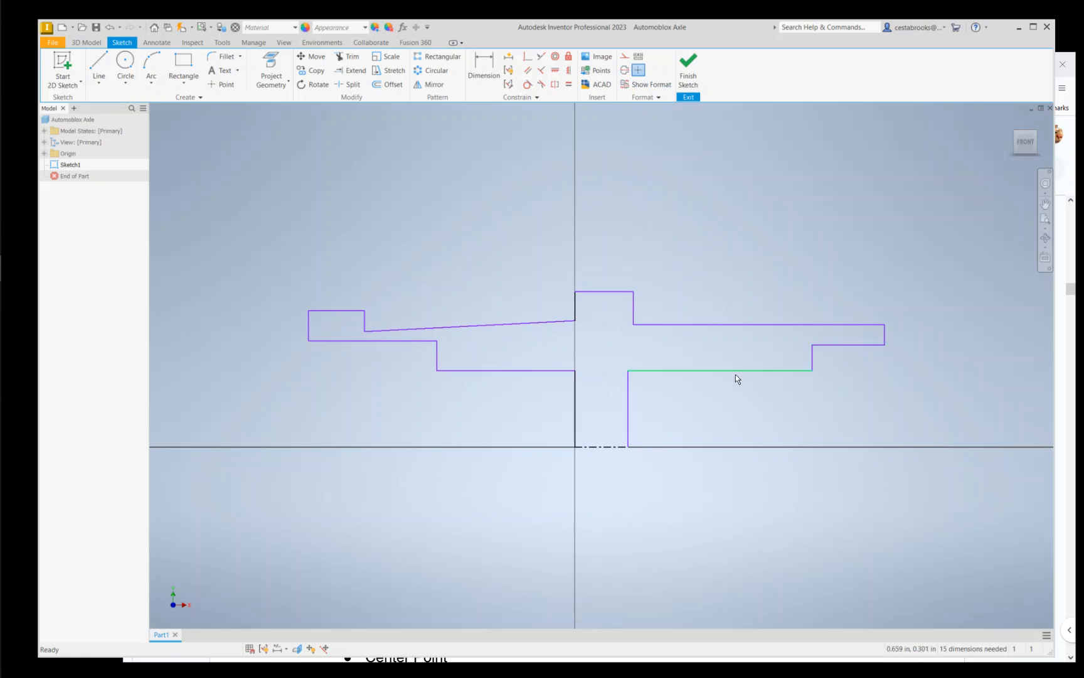
Step: Dimension the diameter from the right-hand lower horizontal line to the centerline as 0.19 in, per the reference drawing
key("alt+Tab")
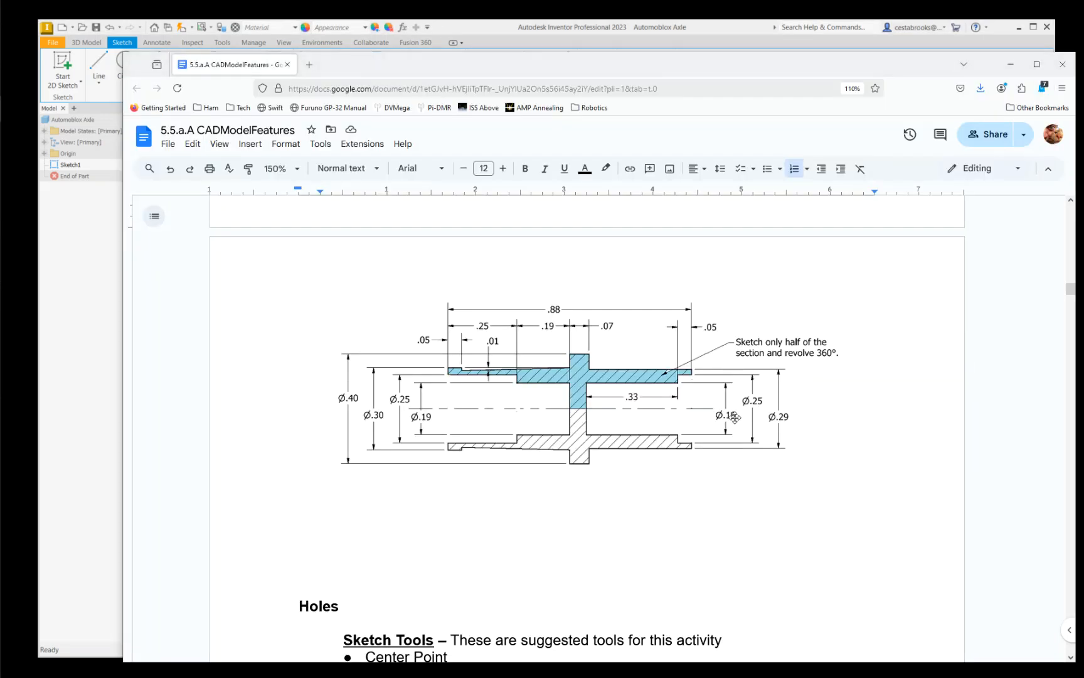
key("alt+Tab")
left_click(484, 66)
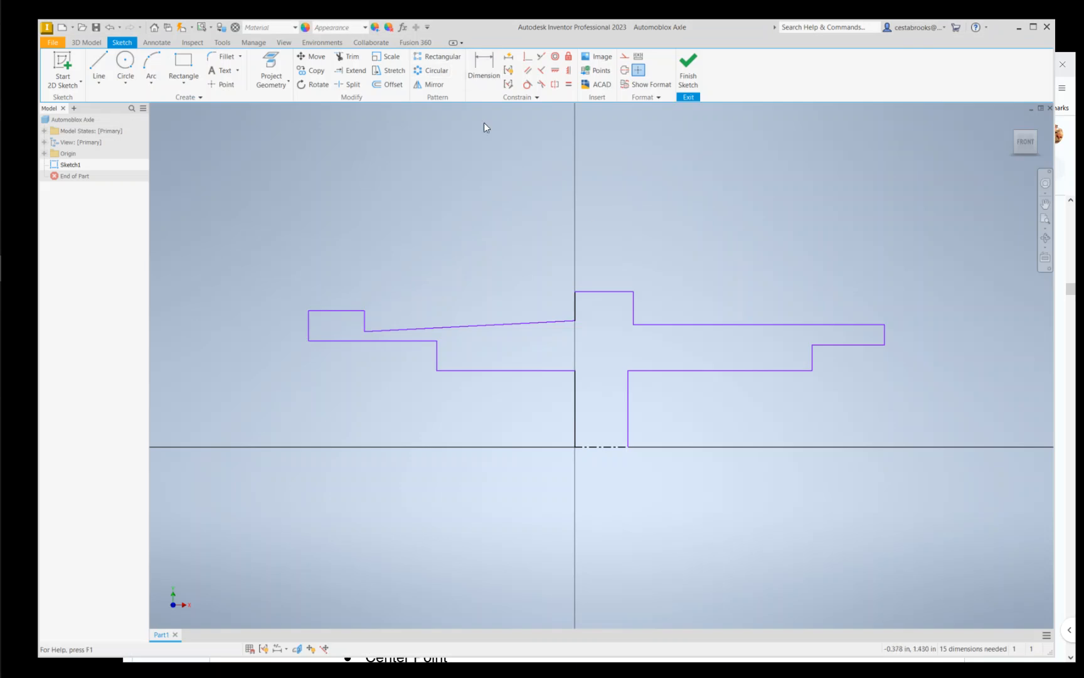
left_click(684, 371)
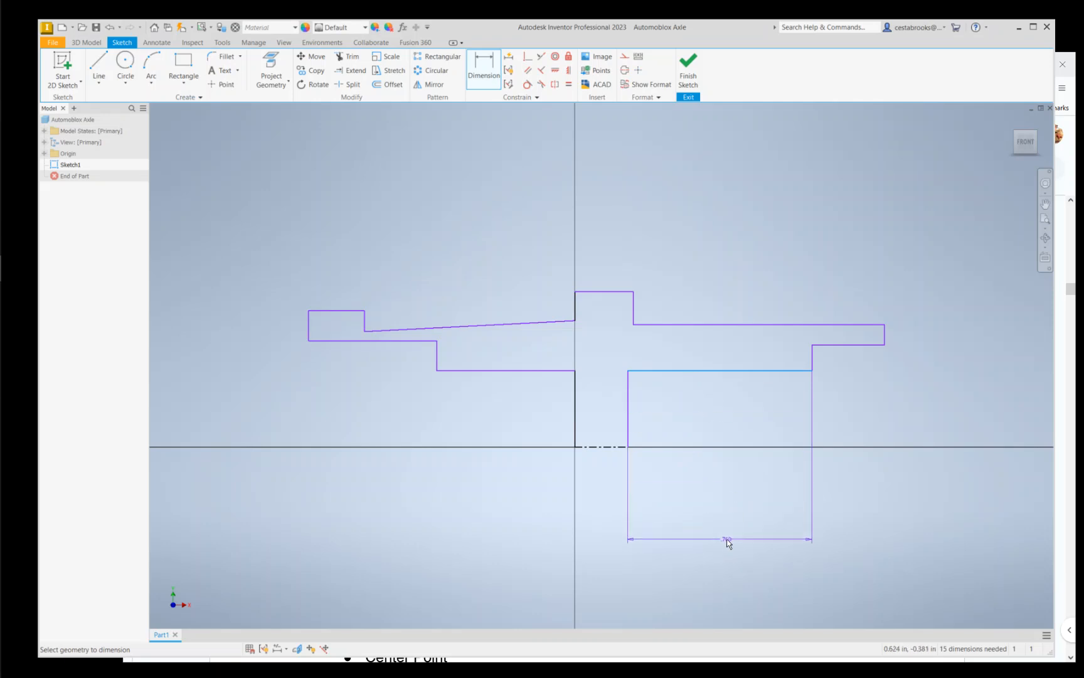
left_click(609, 448)
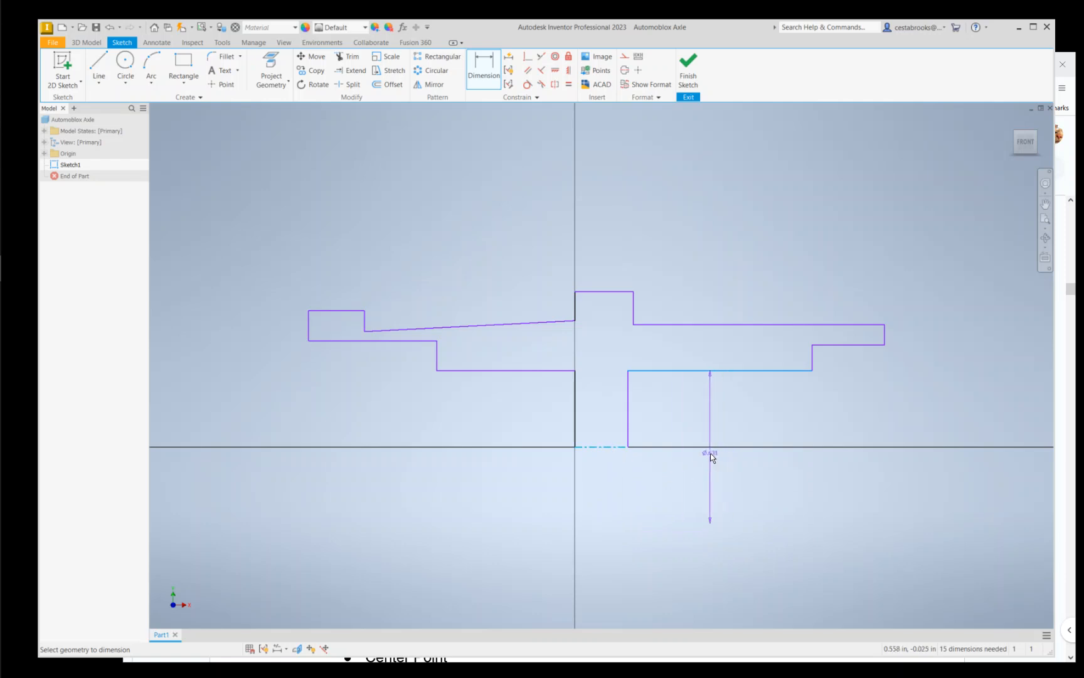
left_click(711, 457)
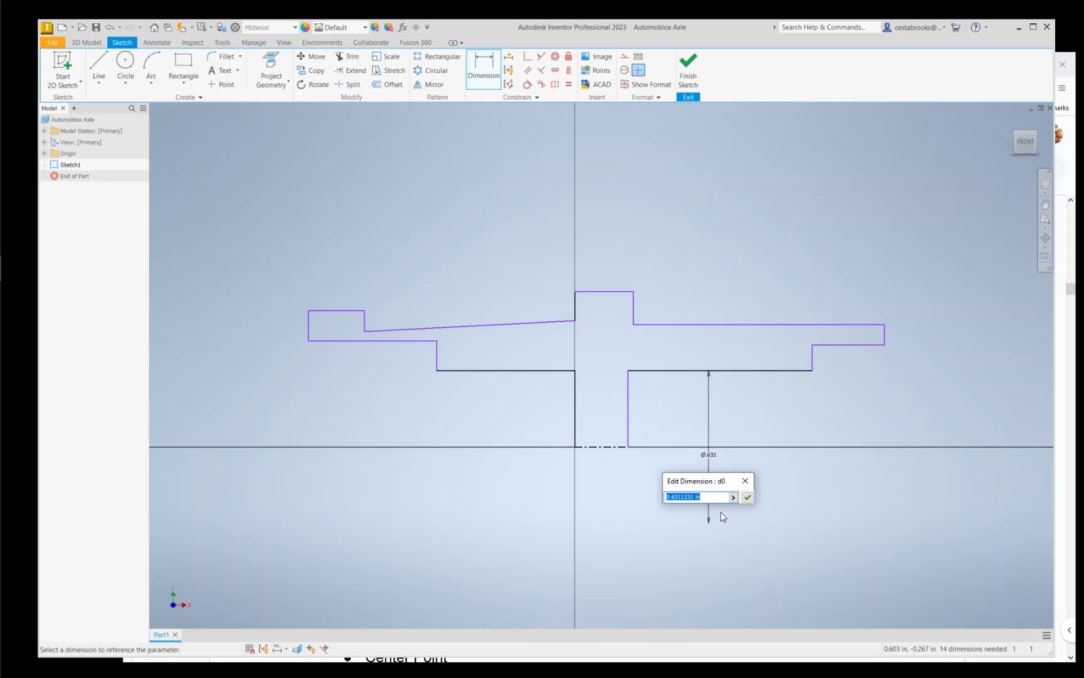
type(".19")
key("Return")
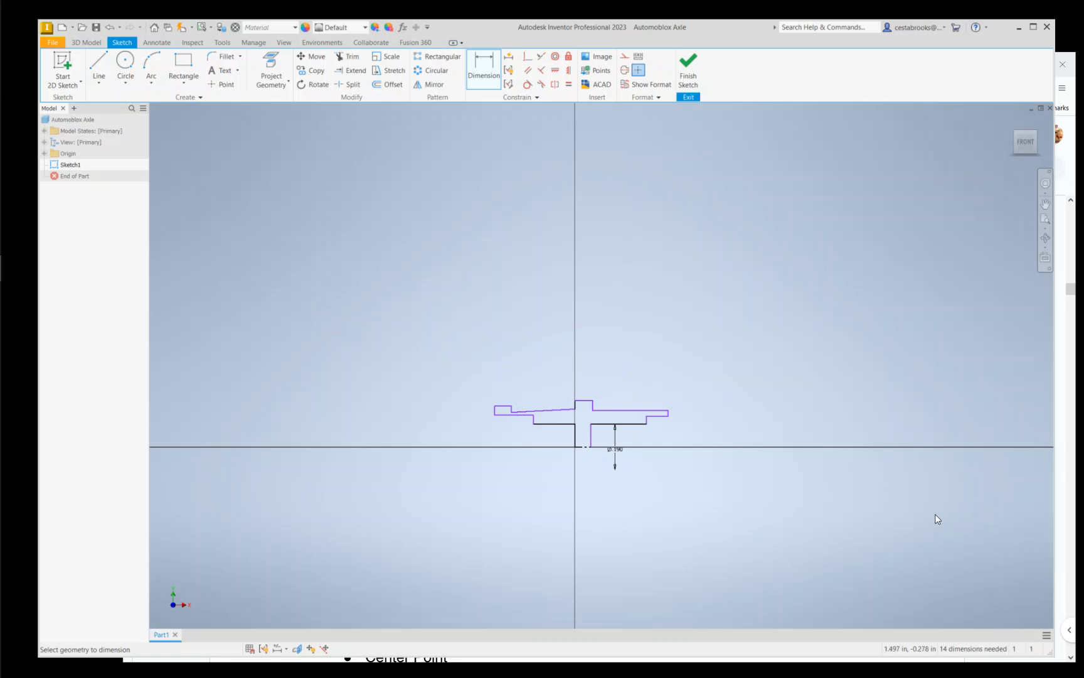
Step: Dimension the diameter from the underside of the right end step to the centerline as 0.25 in, per the reference drawing
scroll(734, 455, "down", 2)
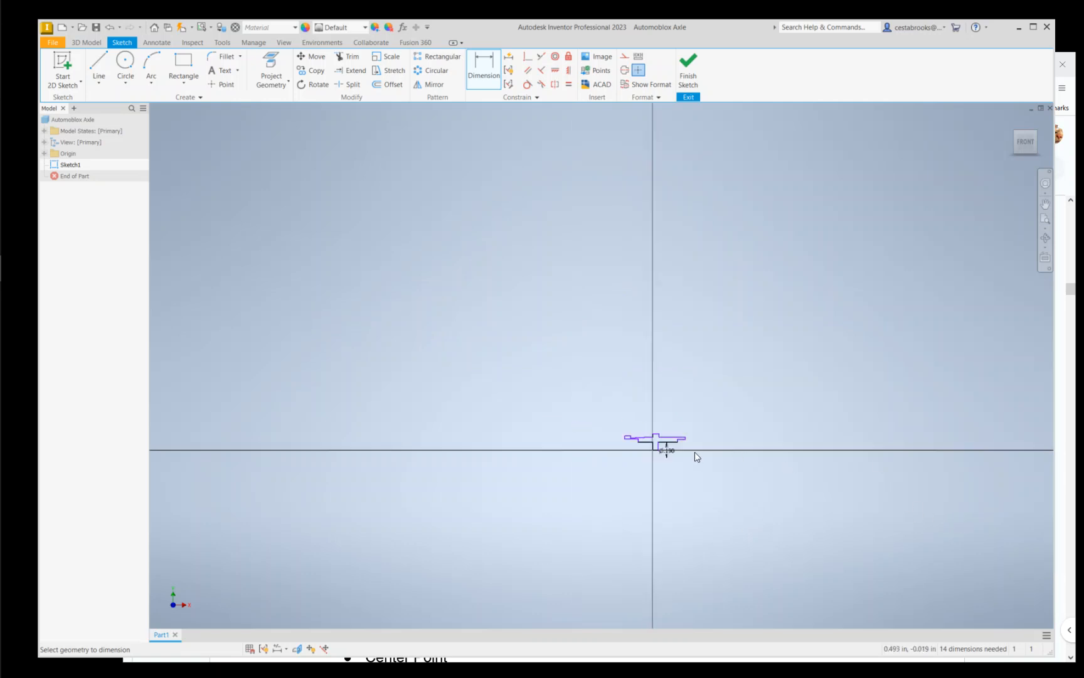
scroll(679, 452, "up", 5)
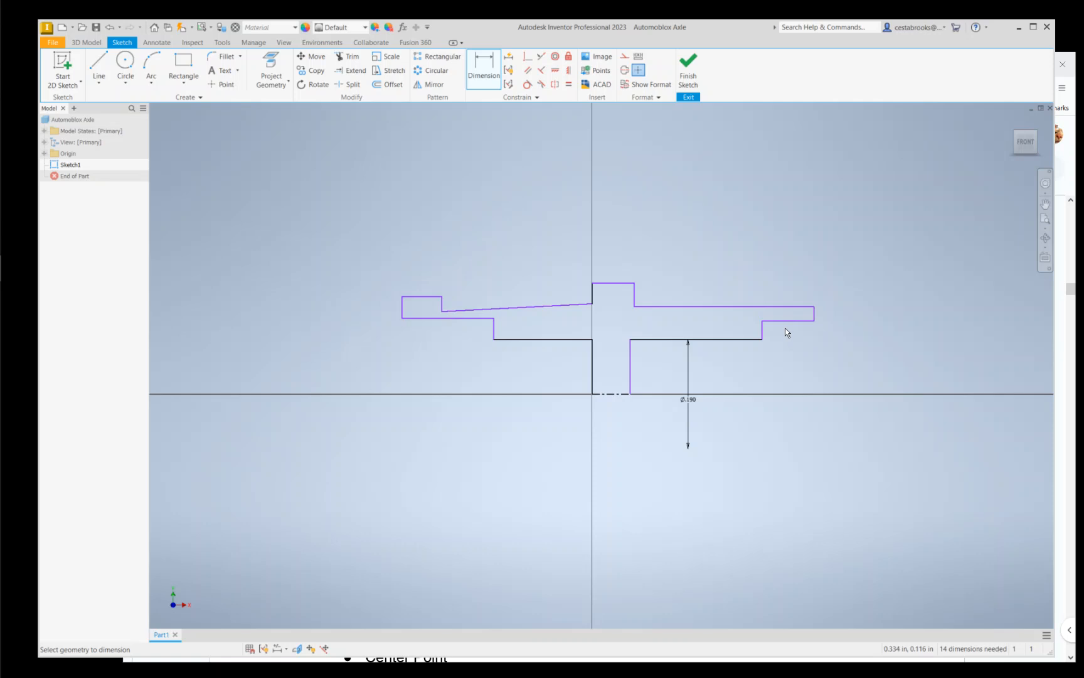
key("alt+Tab")
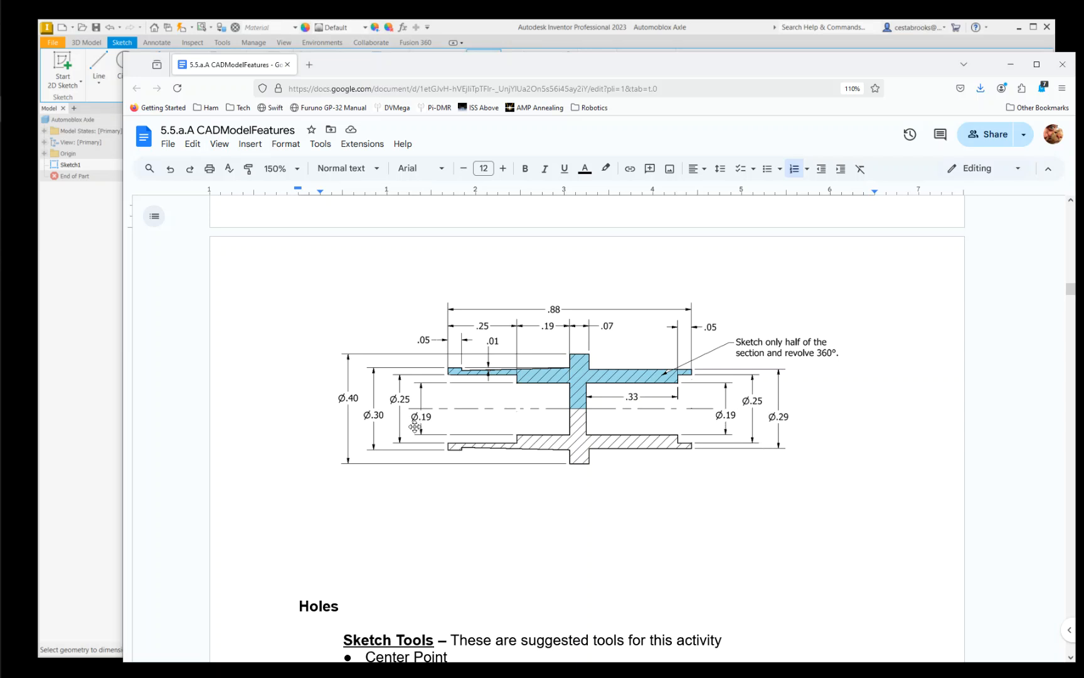
key("alt+Tab")
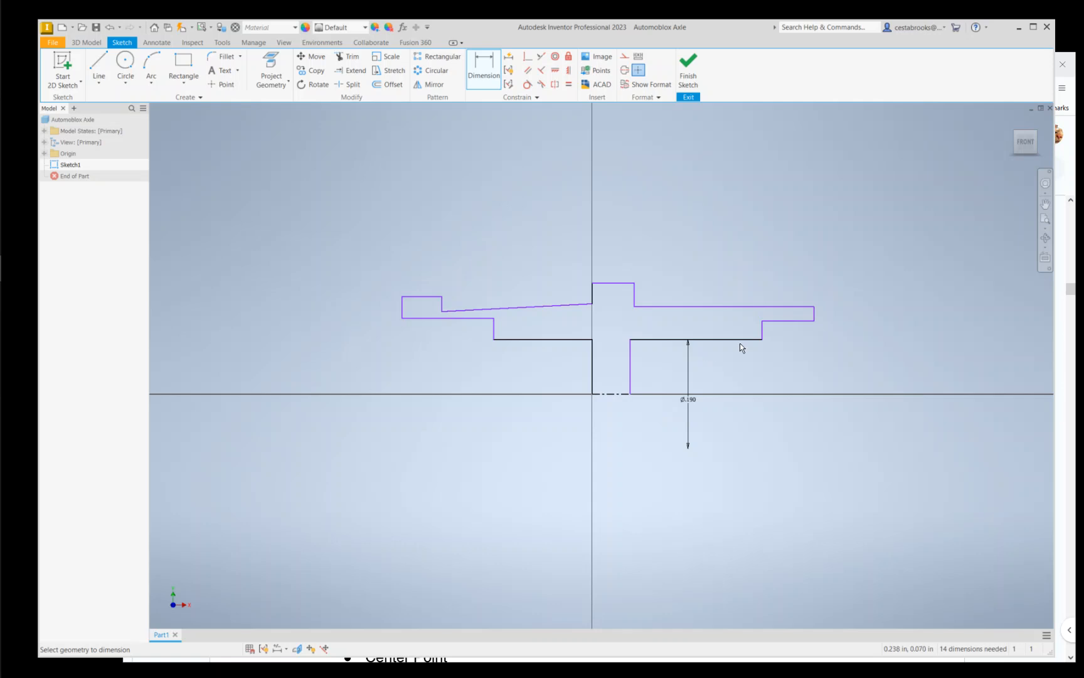
left_click(780, 321)
left_click(618, 395)
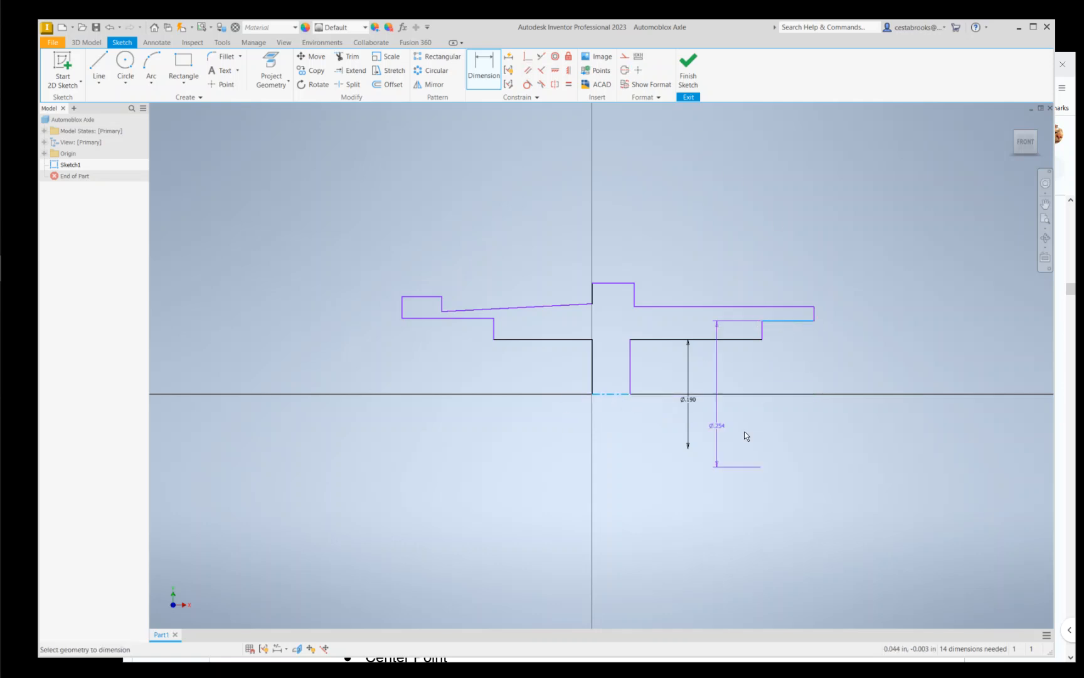
left_click(781, 404)
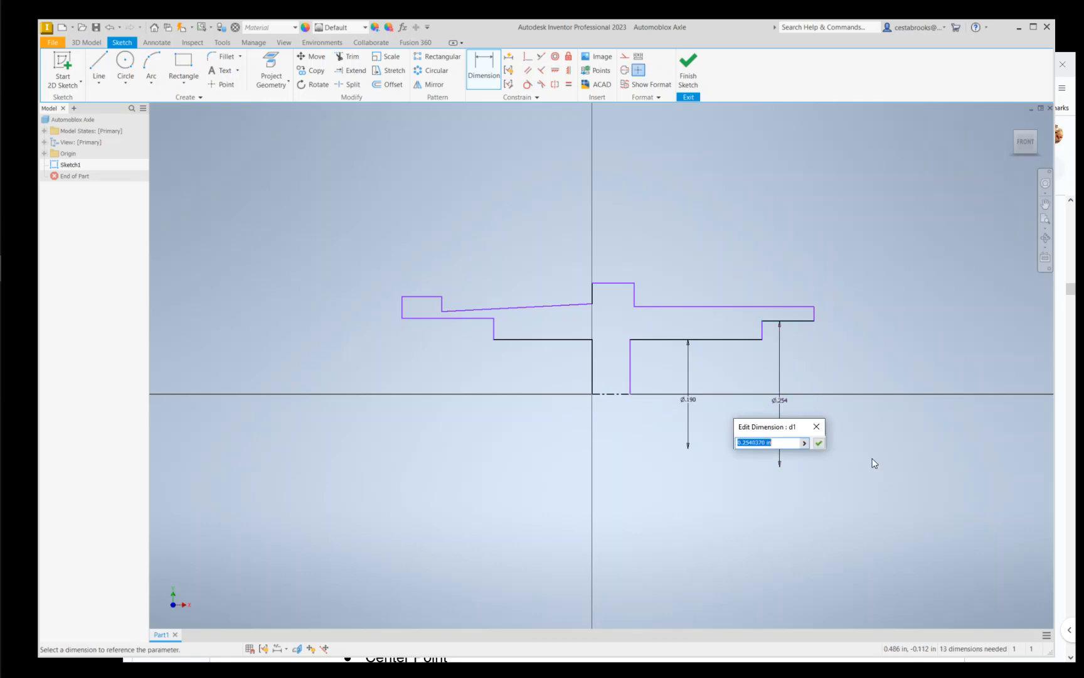
type(".25")
key("Return")
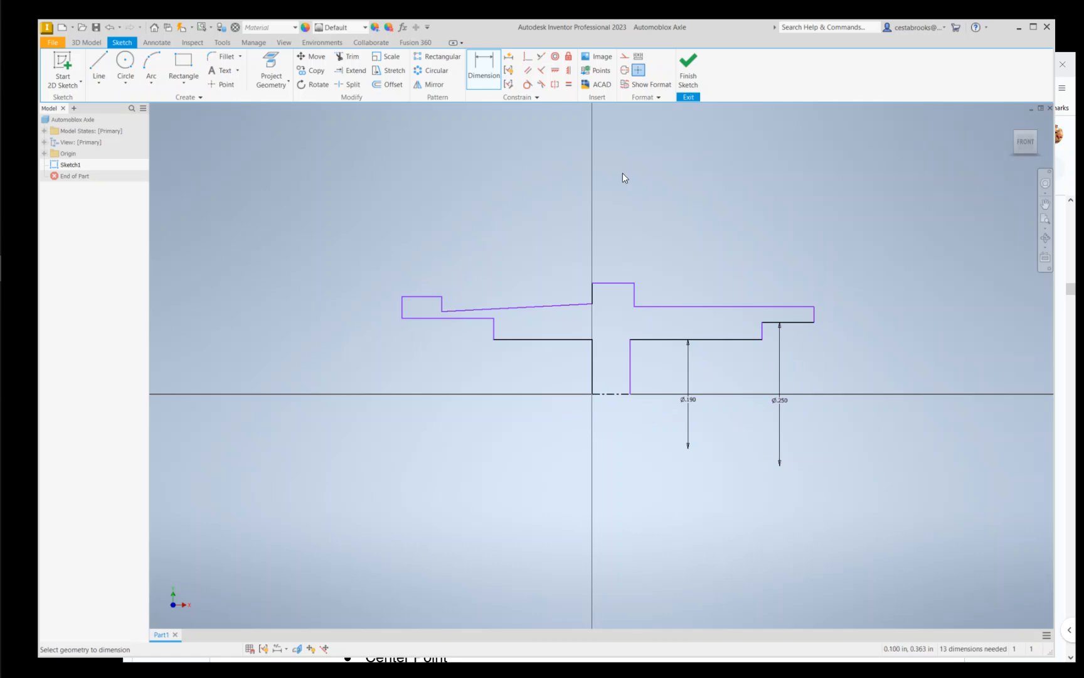
Step: Dimension the diameter from the long right-hand upper horizontal line to the centerline as 0.29 in
left_click(806, 307)
left_click(603, 397)
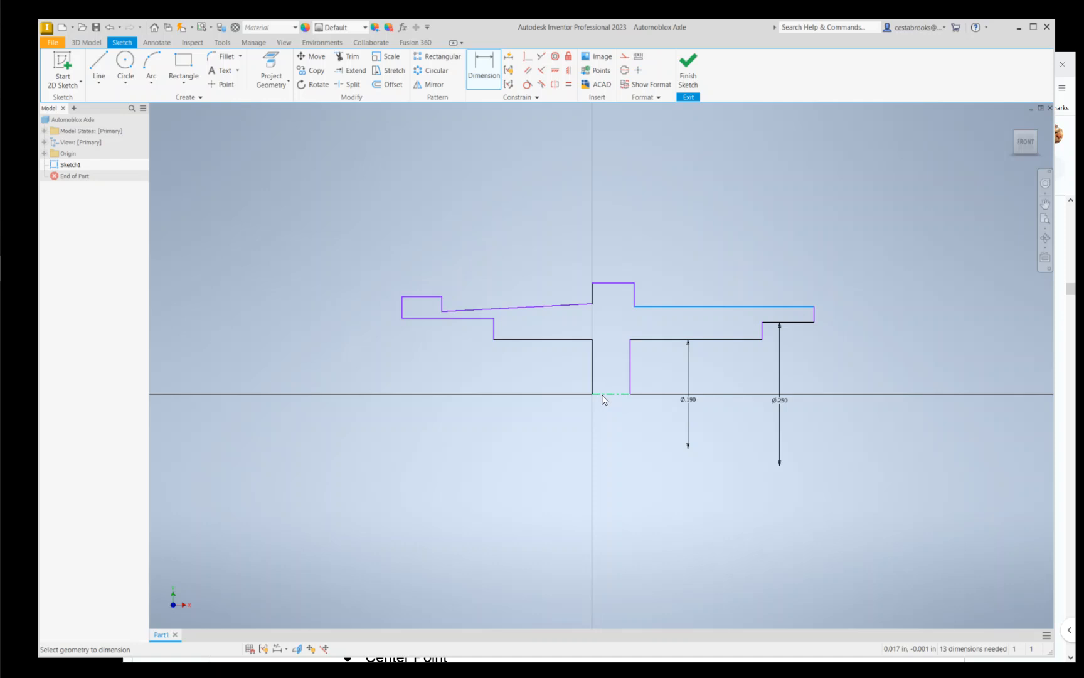
left_click(827, 396)
type(".30")
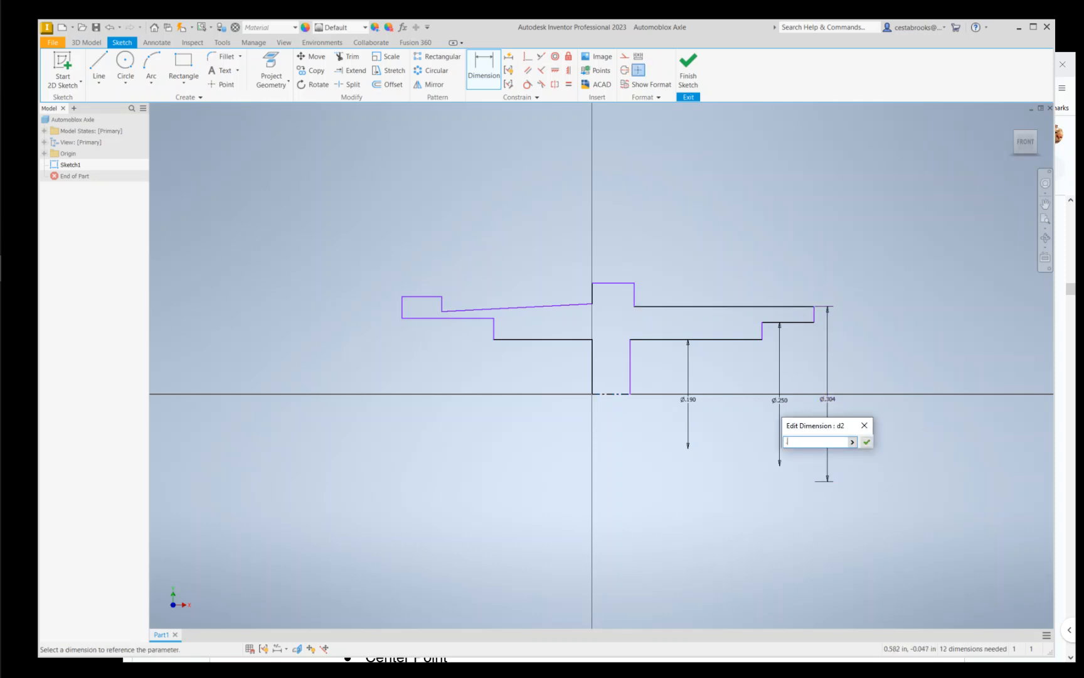
key("Return")
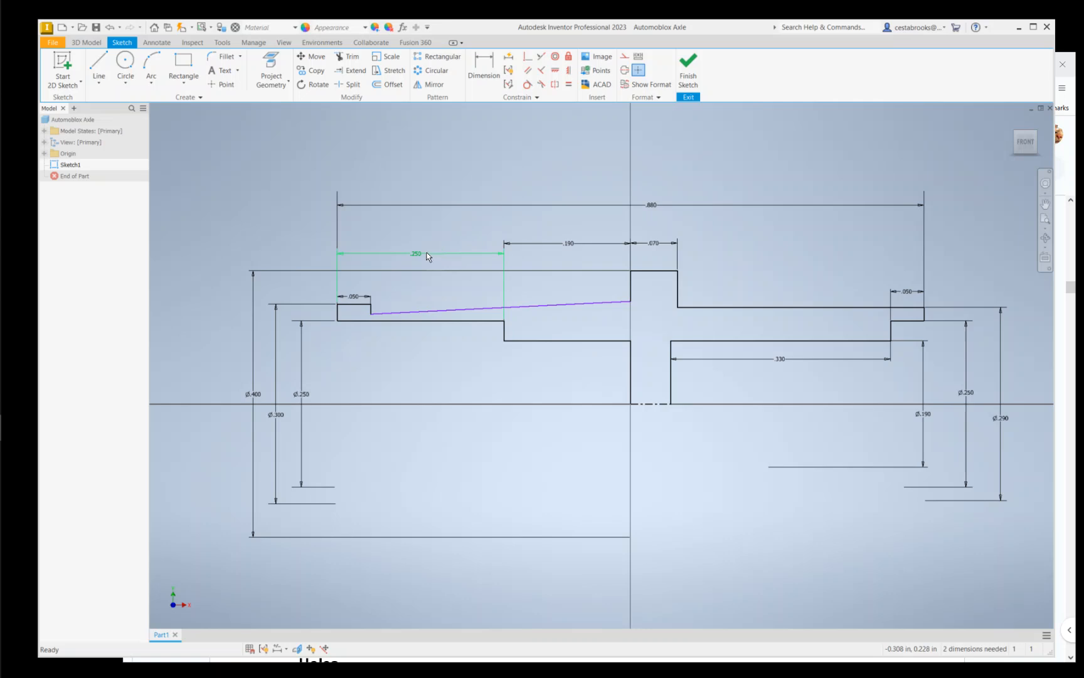
Step: Line up the left 0.25 in length dimension with the neighbouring 0.19 in one, and compare the sketch with the reference drawing
left_click_drag(417, 254, 417, 244)
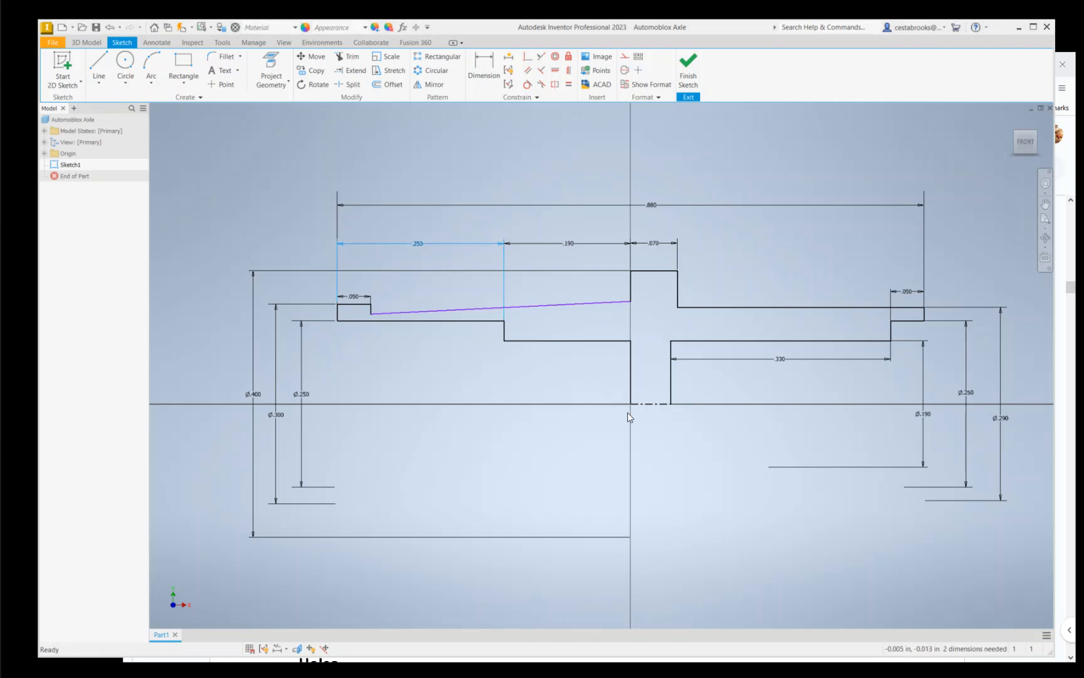
key("alt+Tab")
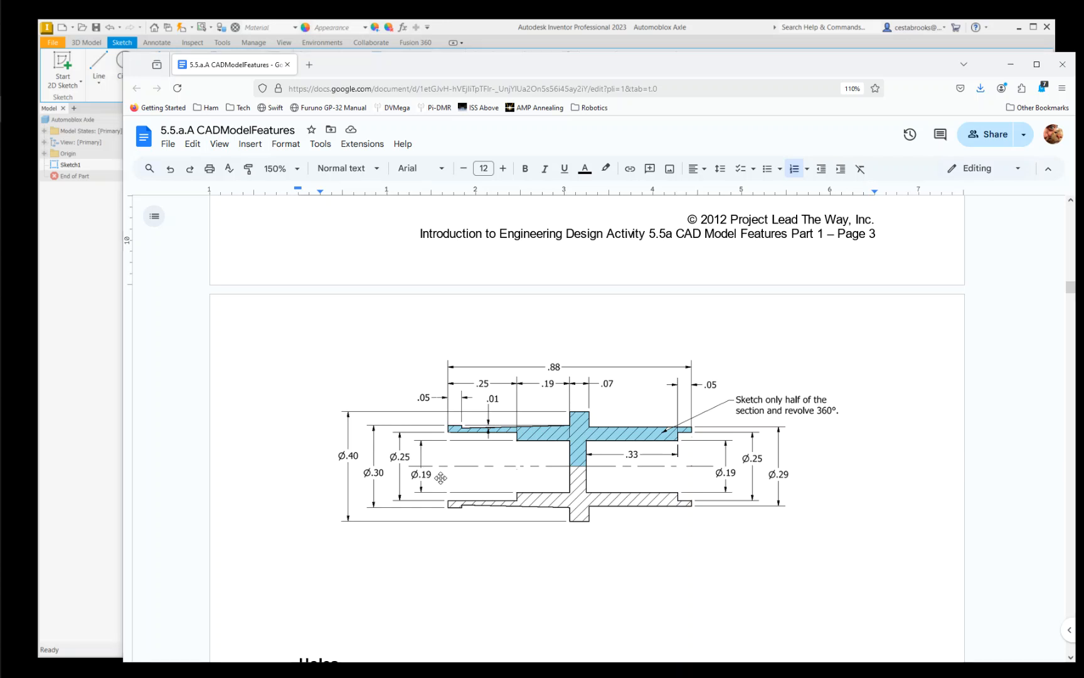
key("alt+Tab")
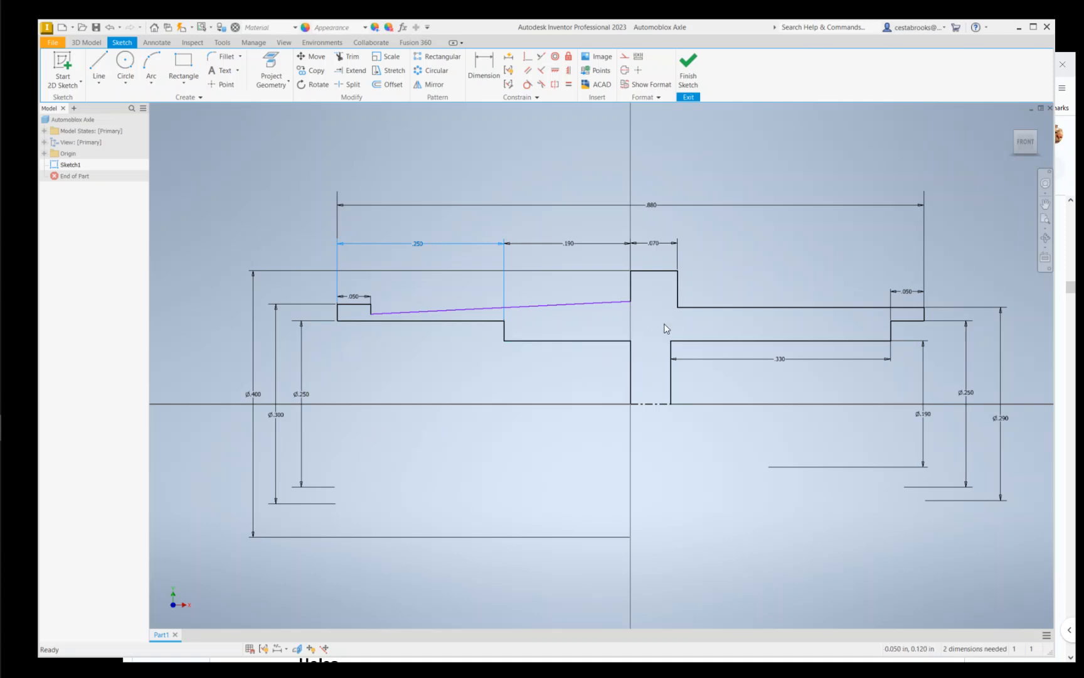
Step: Inspect all constraints on the sketch, hide them again, and check the reference drawing for dimensions still missing
key("F8")
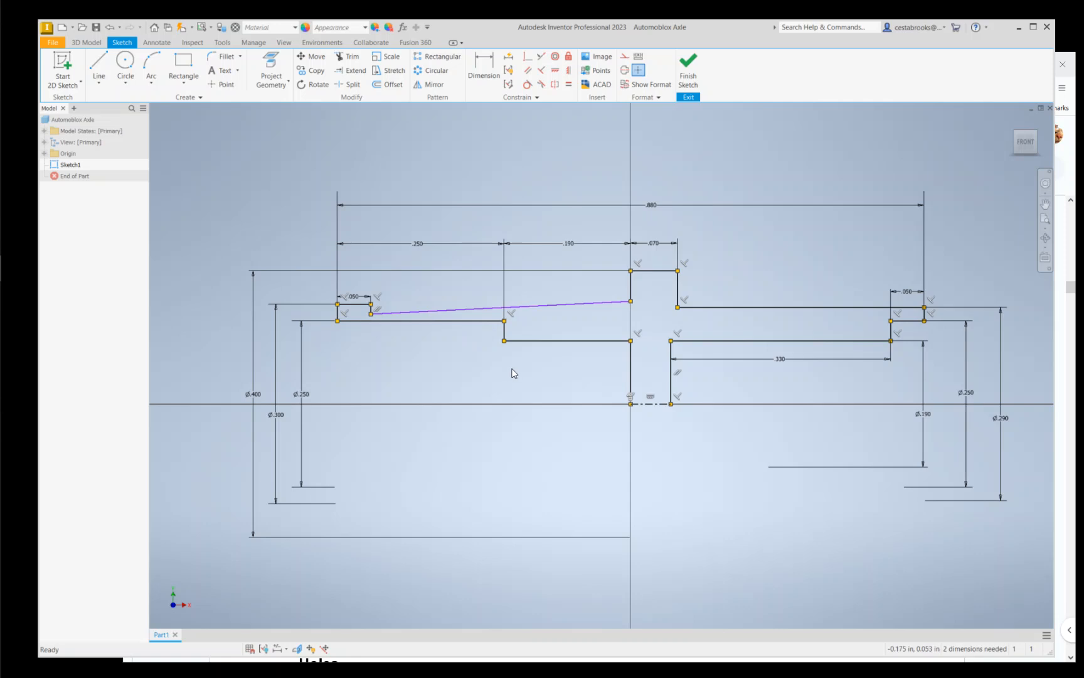
key("F9")
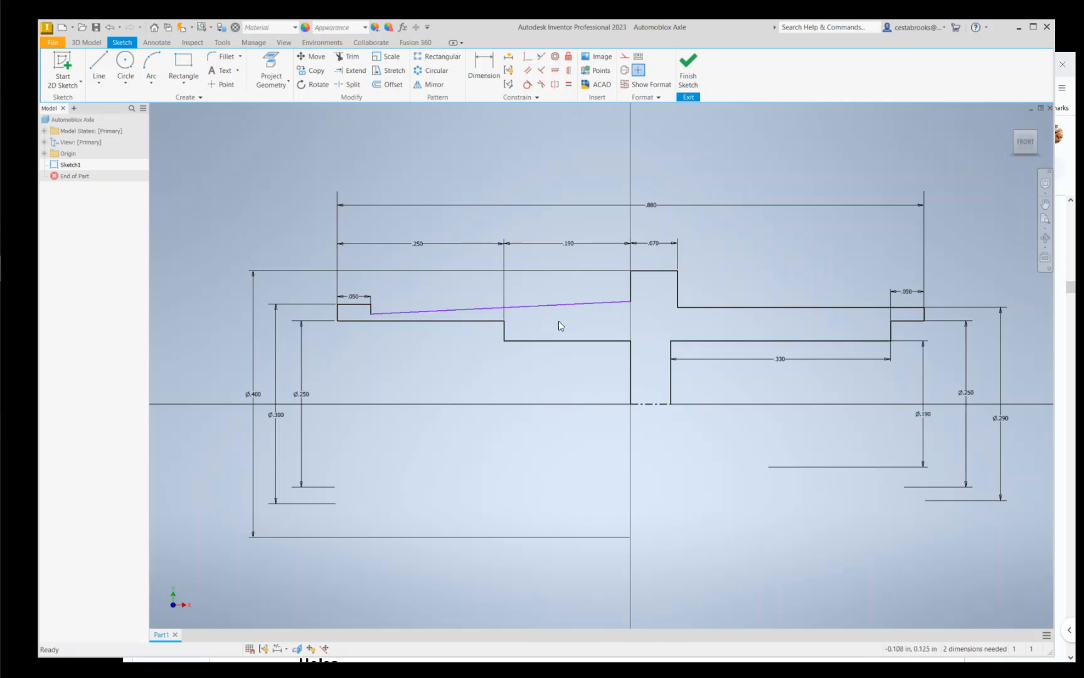
key("alt+Tab")
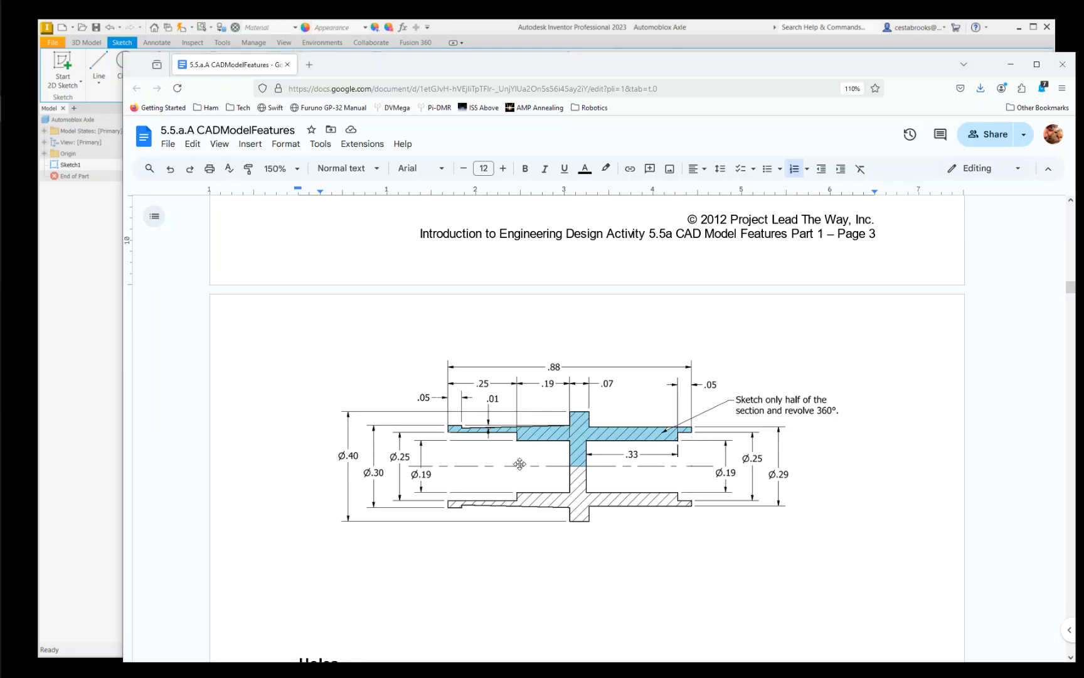
scroll(487, 442, "up", 2)
scroll(487, 442, "down", 2)
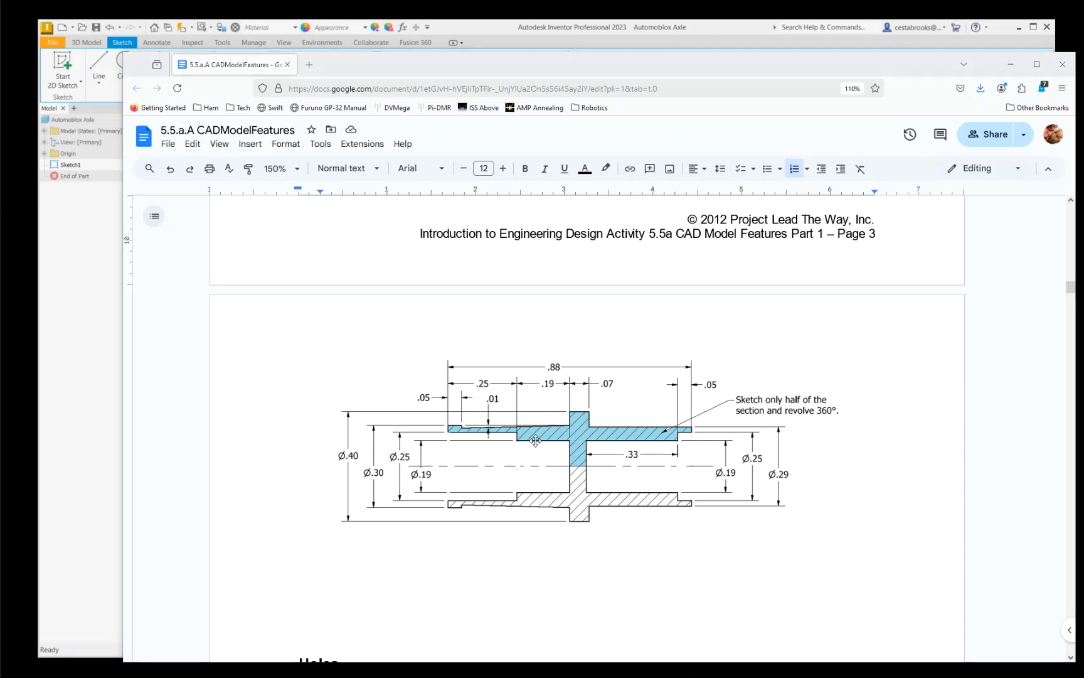
key("alt+Tab")
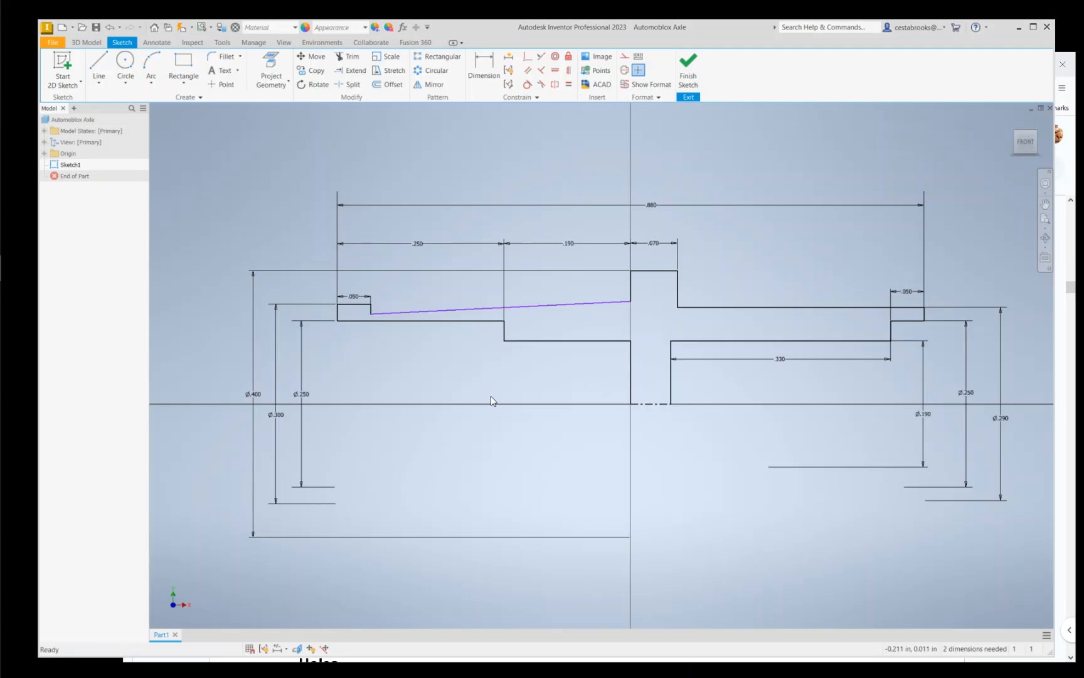
Step: Dimension the vertical rise between the two endpoints of the slanted line beside the central flange as 0.01 in
scroll(429, 363, "up", 10)
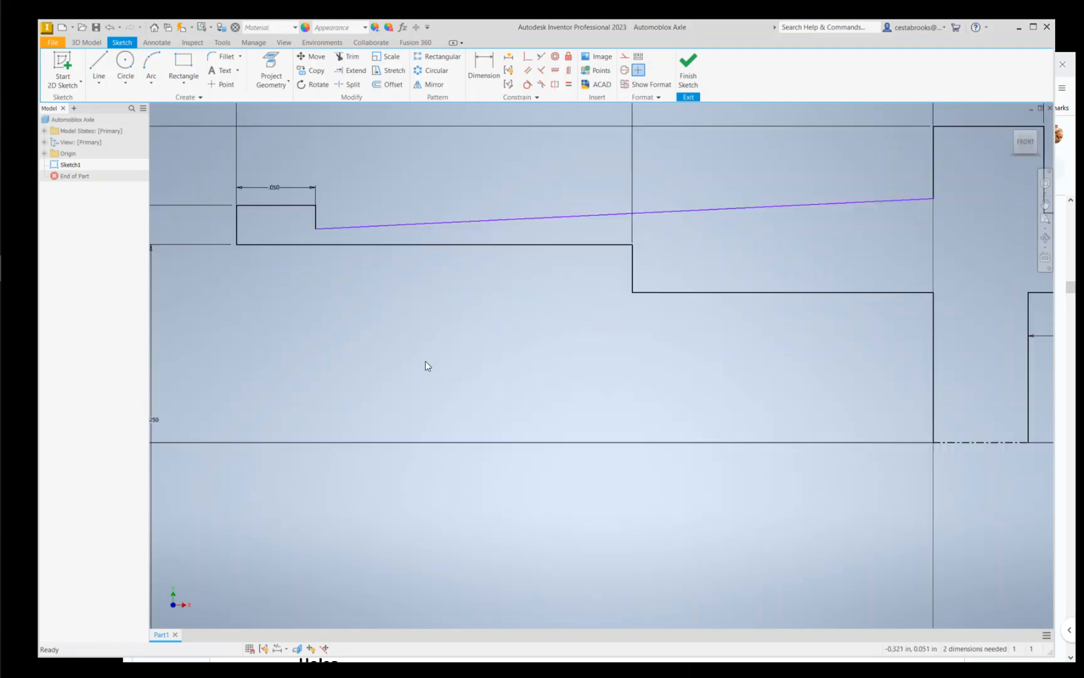
scroll(610, 448, "down", 3)
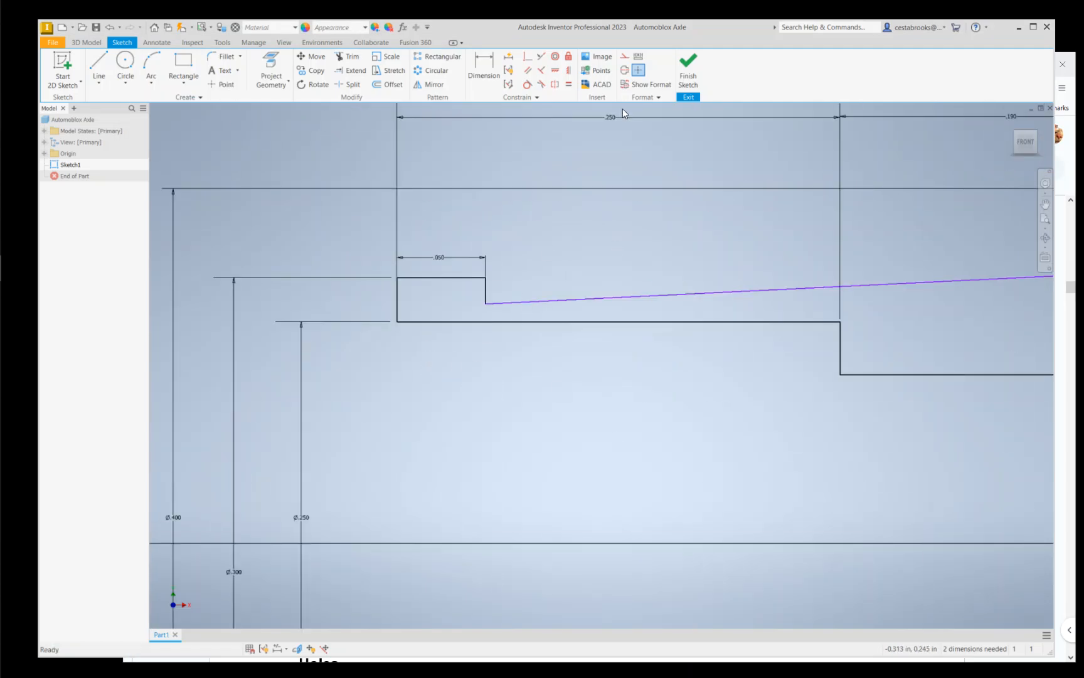
left_click(491, 70)
middle_click_drag(813, 368, 564, 390)
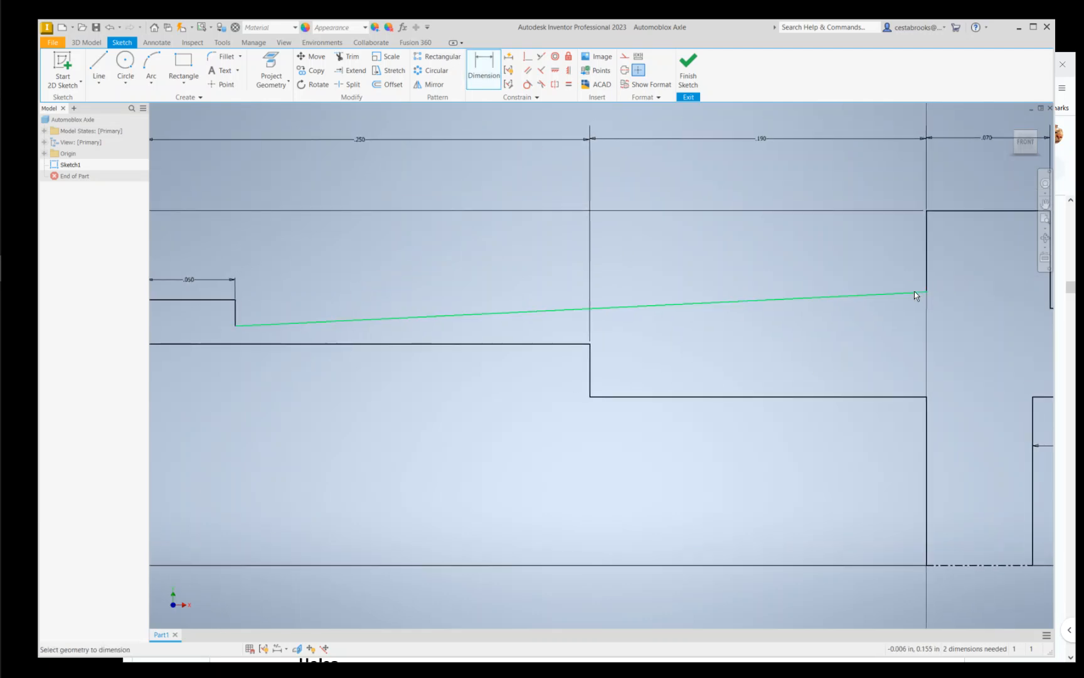
left_click(248, 326)
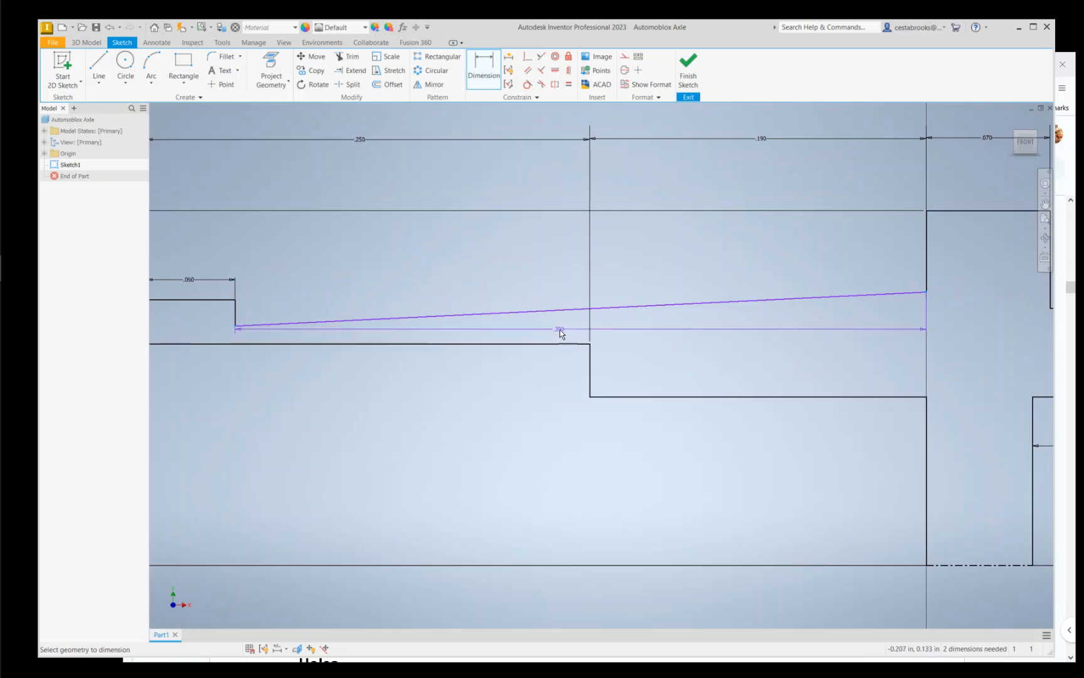
left_click(567, 311)
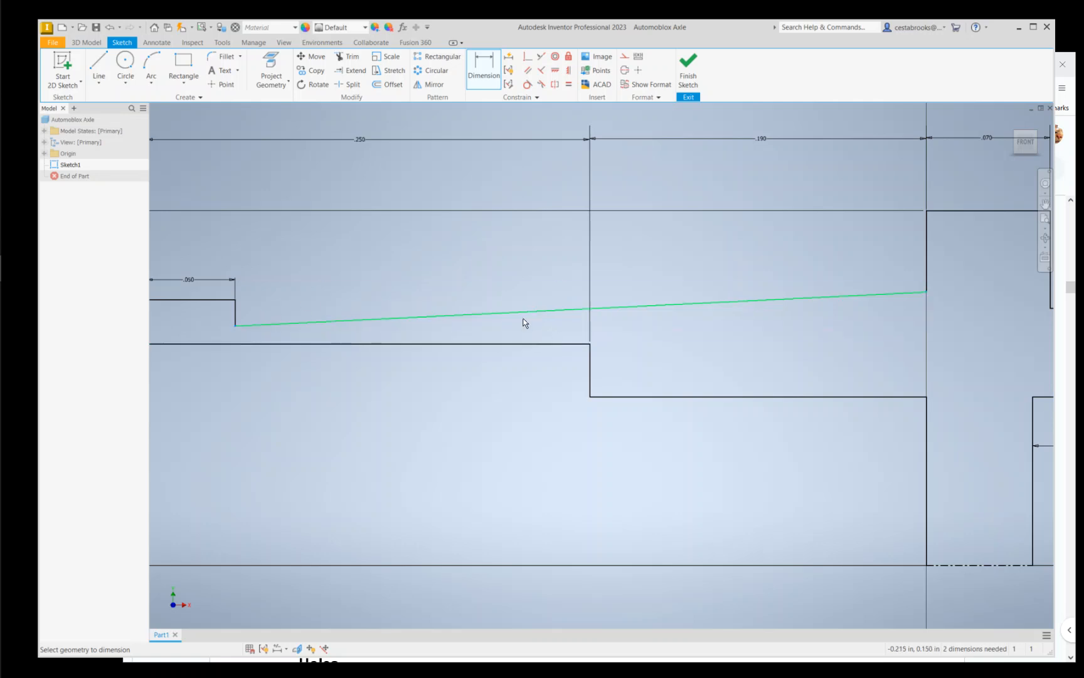
scroll(401, 321, "down", 5)
scroll(401, 321, "up", 8)
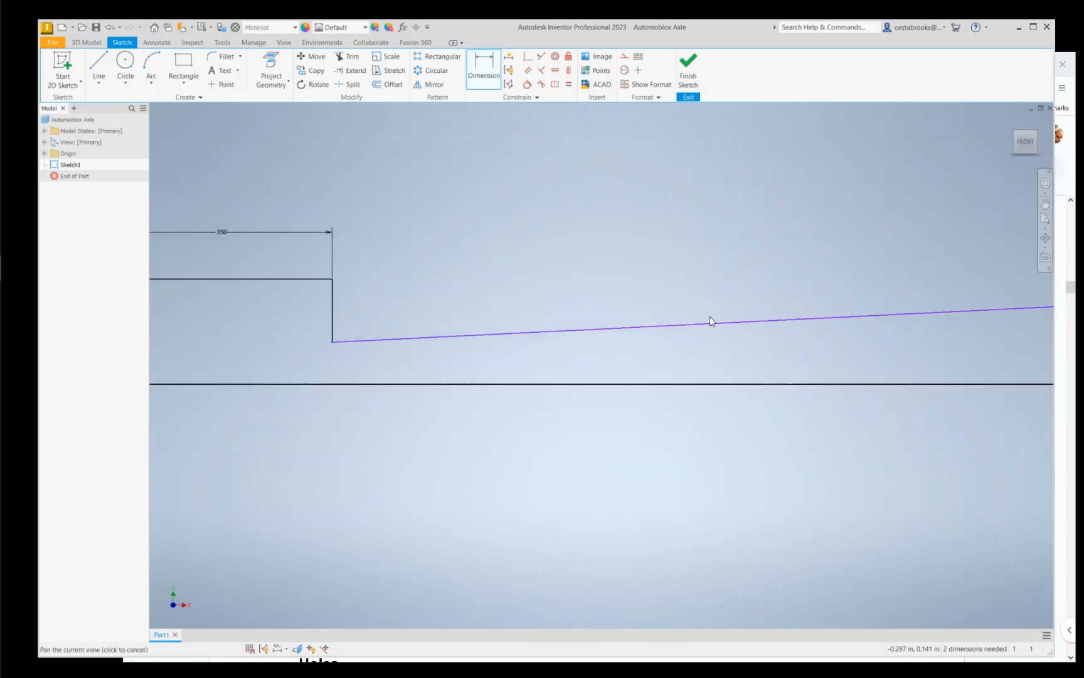
scroll(371, 311, "up", 4)
scroll(489, 409, "up", 3)
scroll(447, 411, "down", 5)
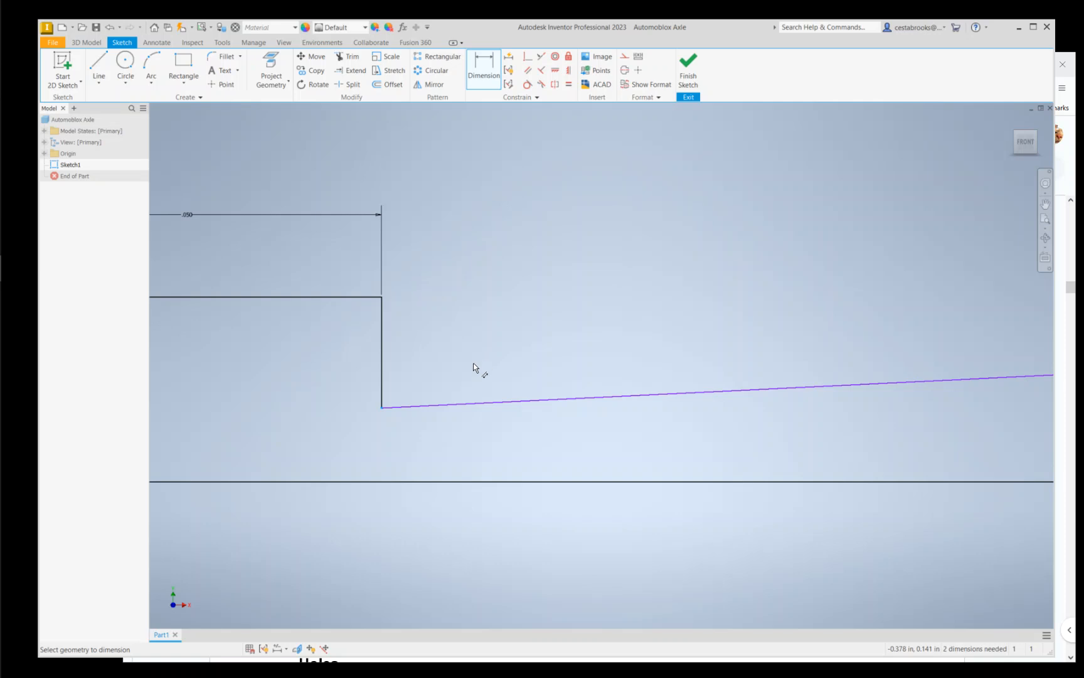
middle_click_drag(454, 368, 443, 325)
scroll(646, 371, "down", 3)
scroll(930, 376, "down", 1)
middle_click_drag(930, 375, 721, 391)
scroll(664, 358, "up", 5)
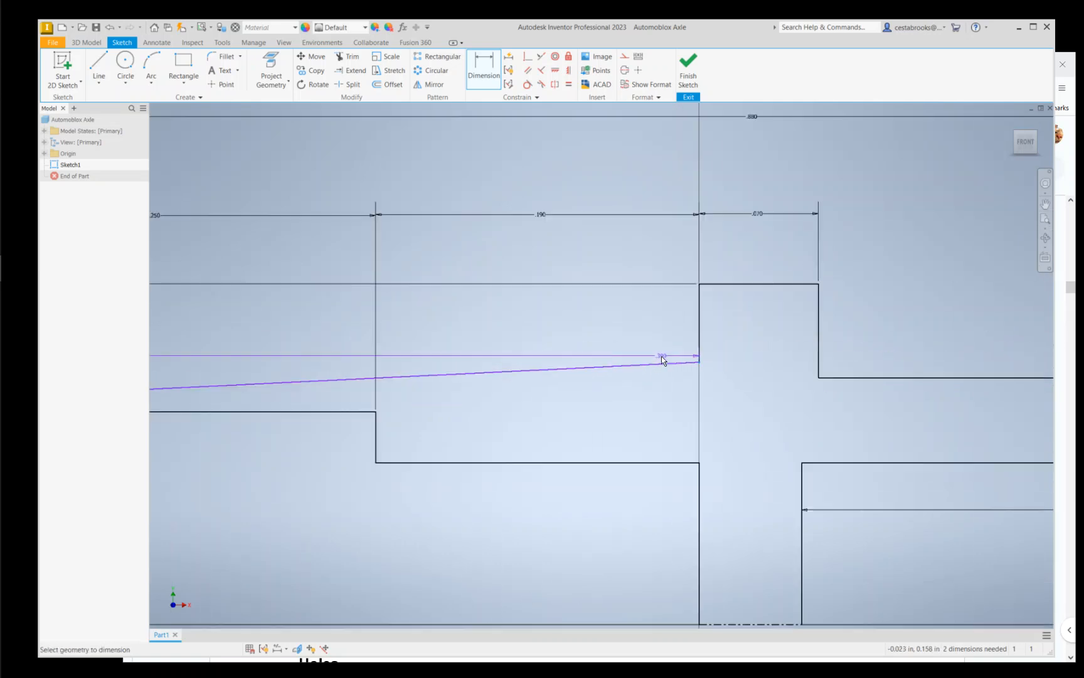
left_click(784, 382)
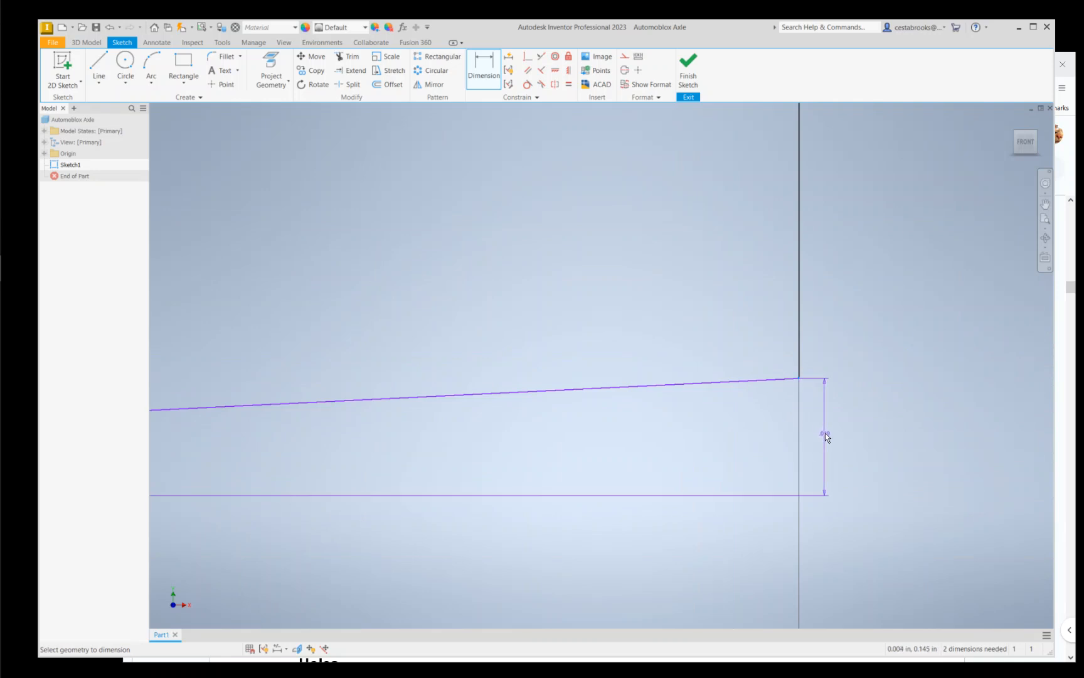
left_click(828, 438)
type(".01")
key("Return")
Step: Move the 0.01 in rise dimension from the flange side to the lower end of the slanted line
scroll(1035, 515, "down", 5)
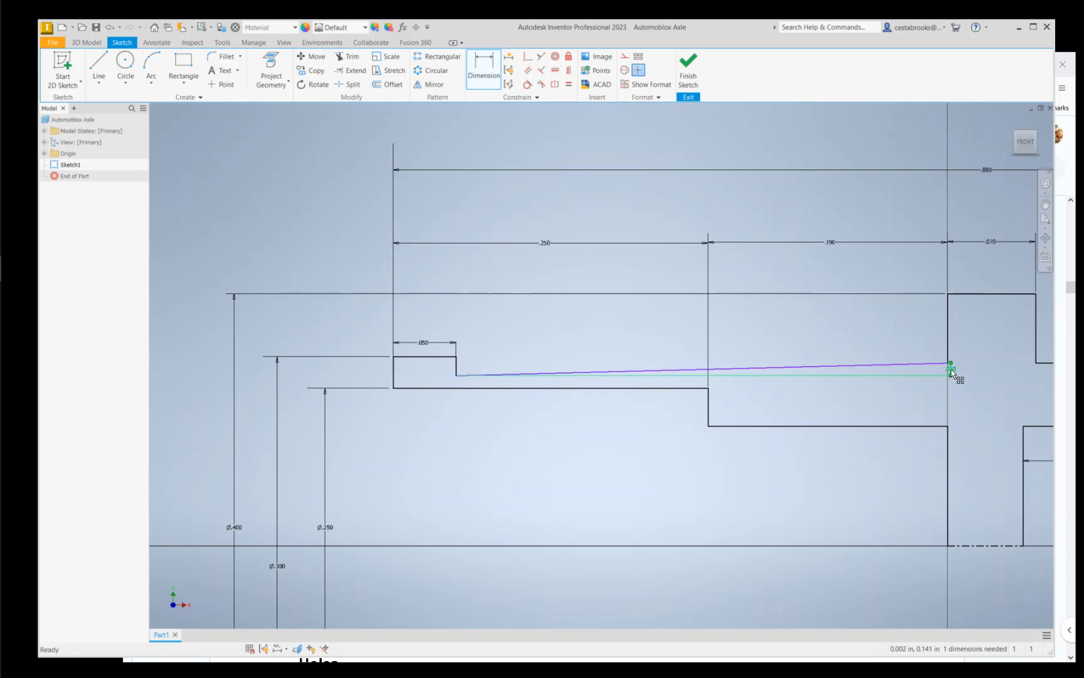
left_click_drag(950, 369, 465, 370)
middle_click_drag(830, 500, 758, 454)
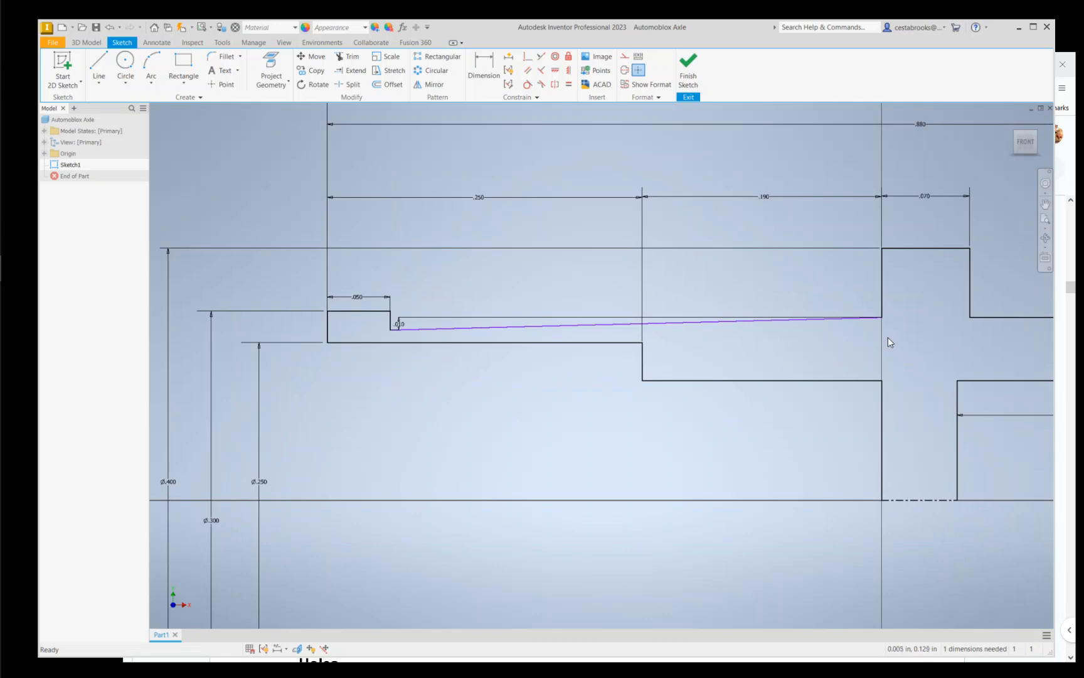
Step: Make the slanted line's endpoint at the flange coincident with the long upper horizontal line on the flange's other side
mouse_move(885, 320)
left_mouse_down()
mouse_move(881, 304)
mouse_move(883, 320)
left_mouse_up()
scroll(884, 323, "down", 5)
middle_click_drag(874, 308, 602, 304)
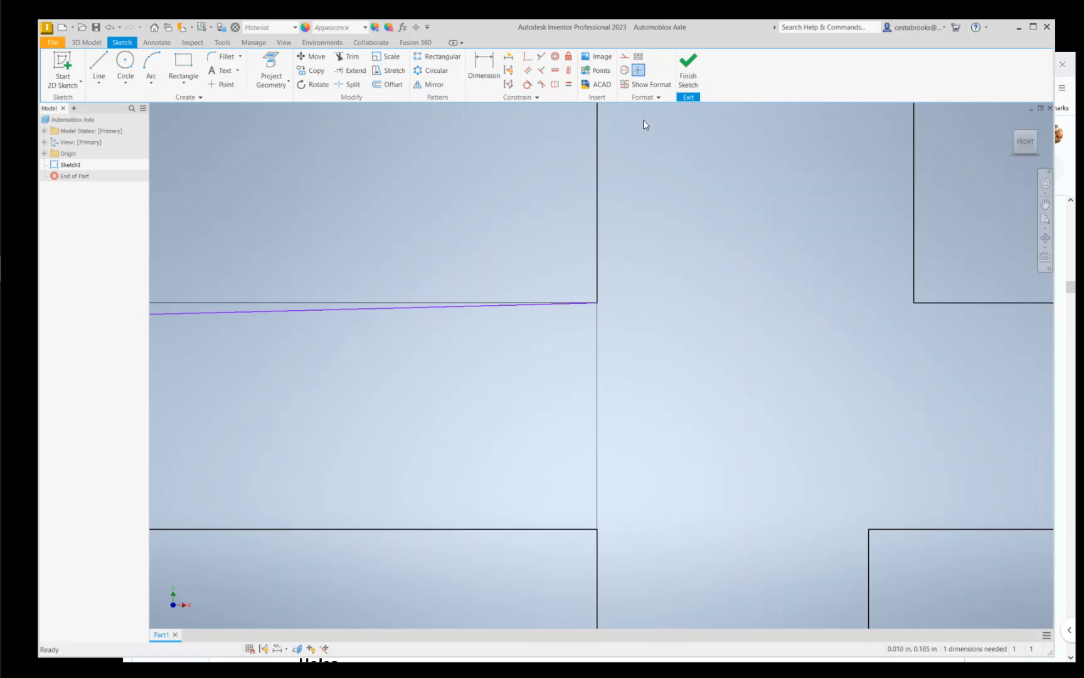
left_click(525, 60)
left_click(596, 305)
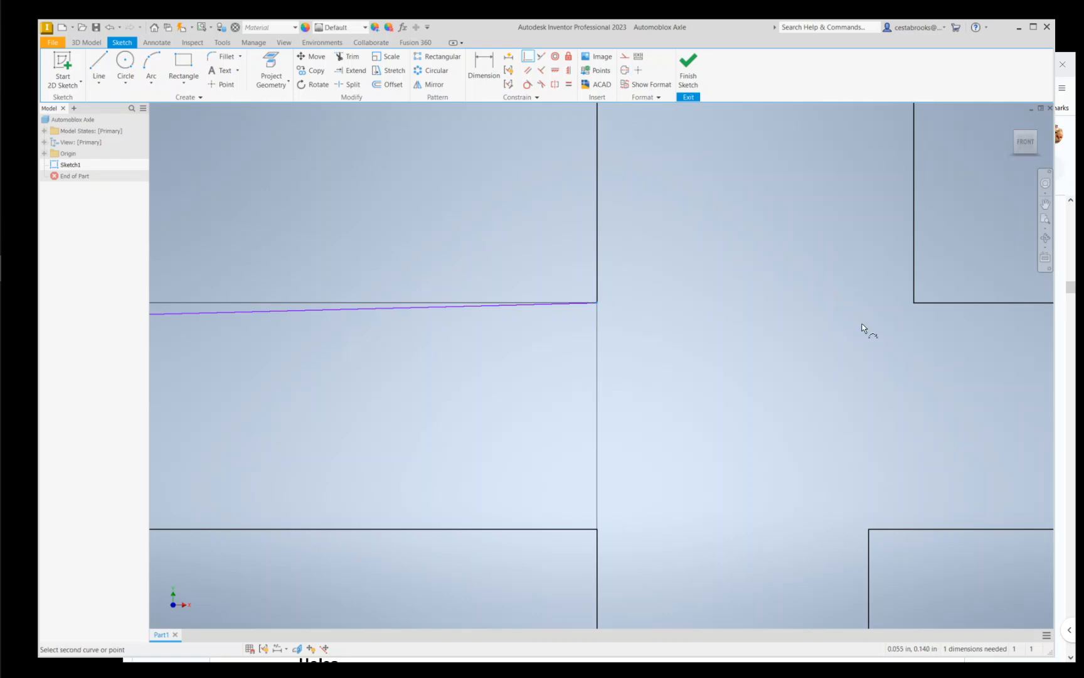
left_click(926, 303)
scroll(670, 370, "up", 5)
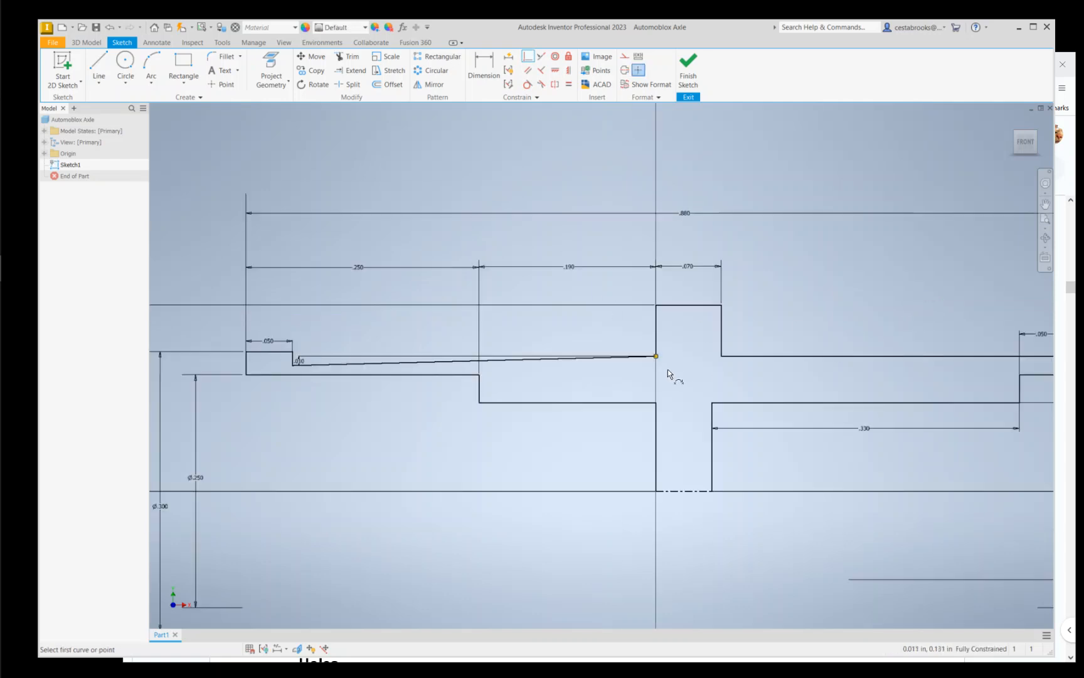
Step: Finish the axle sketch and revolve its closed profile 360° about the centerline into a solid
middle_click_drag(534, 427, 493, 427)
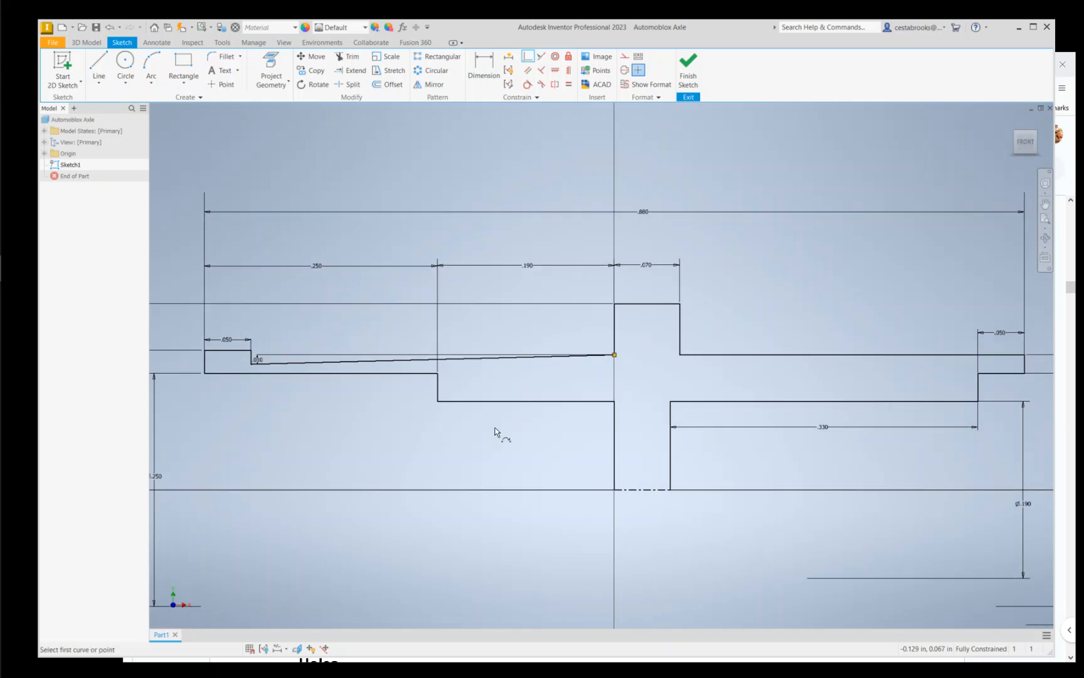
scroll(549, 454, "up", 3)
middle_click_drag(552, 455, 544, 416)
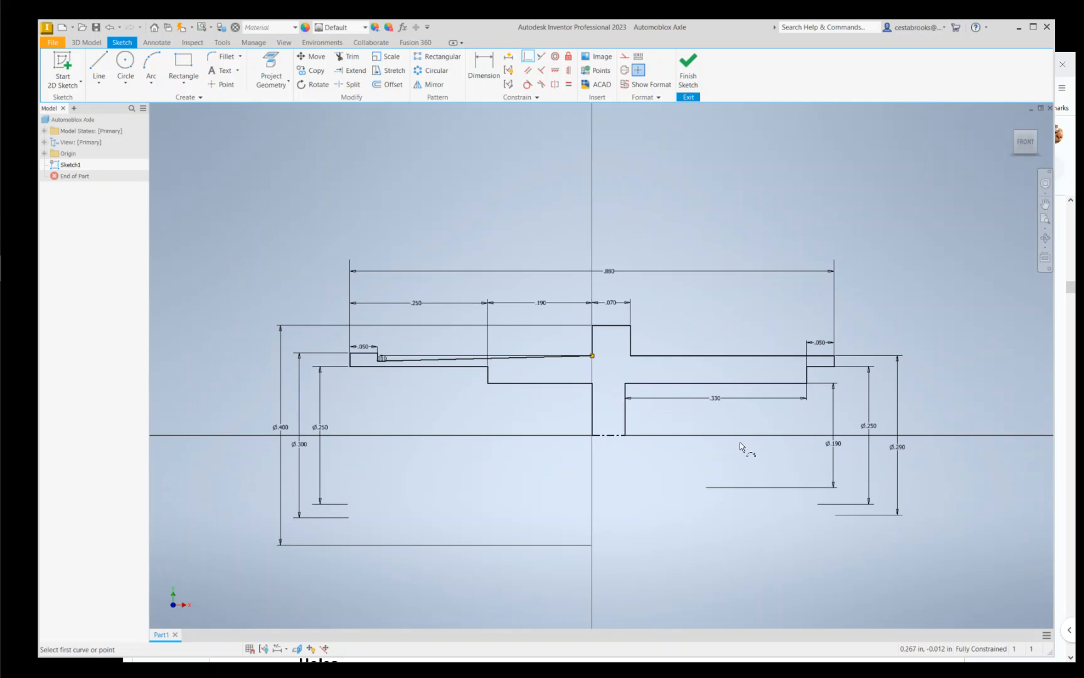
left_click(694, 76)
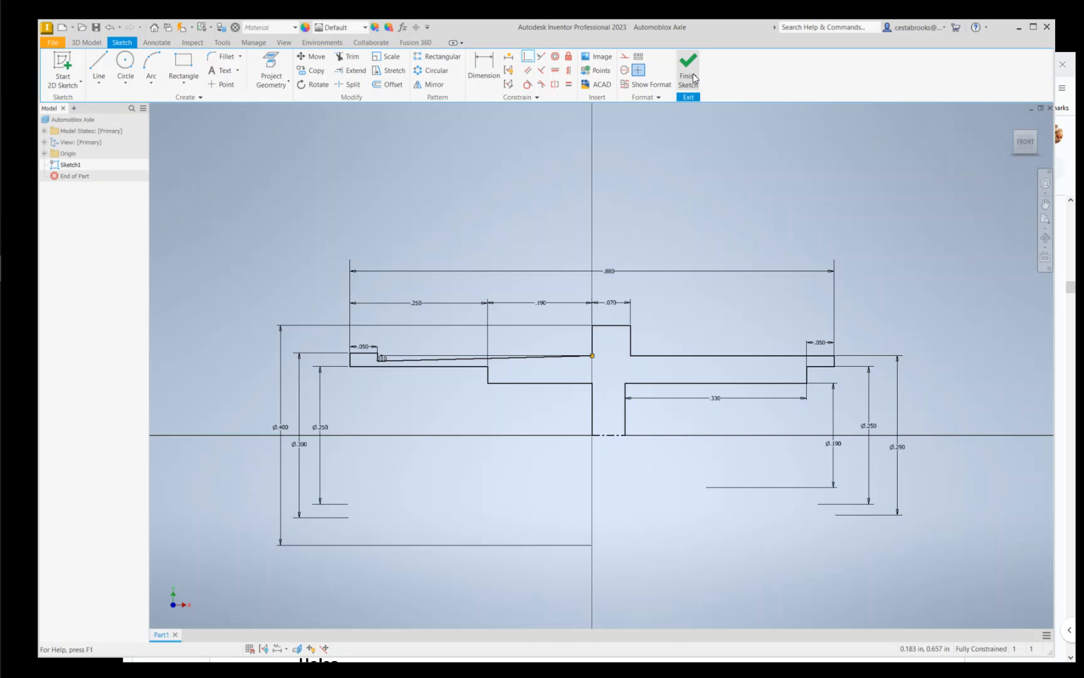
key("r")
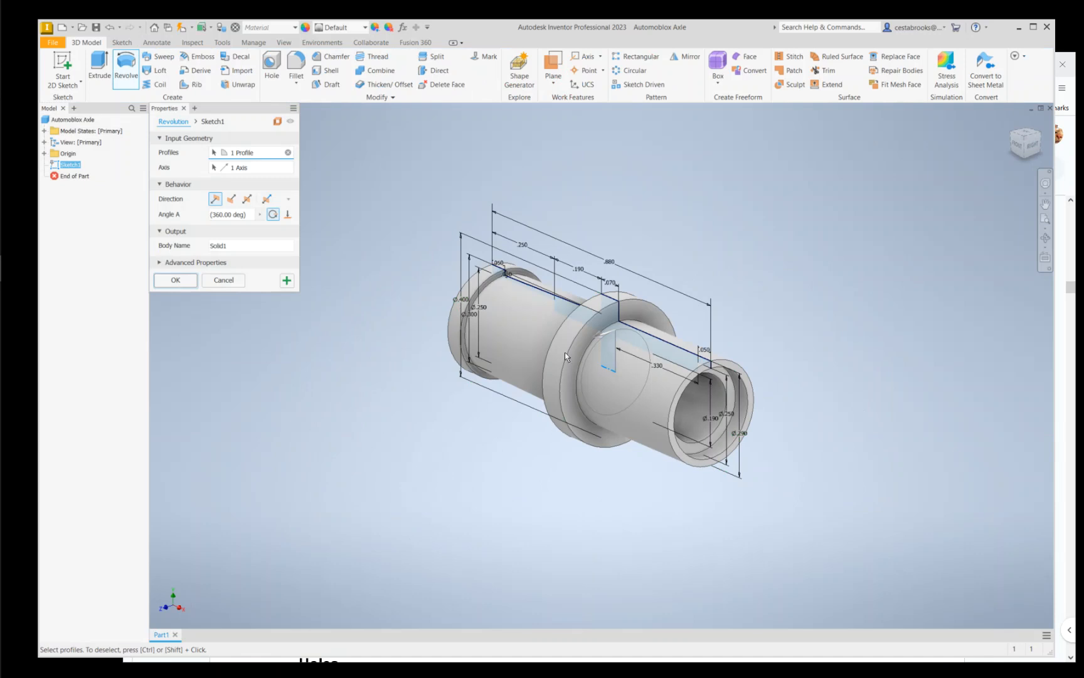
left_click(175, 280)
middle_click_drag(370, 497, 518, 558, "shift")
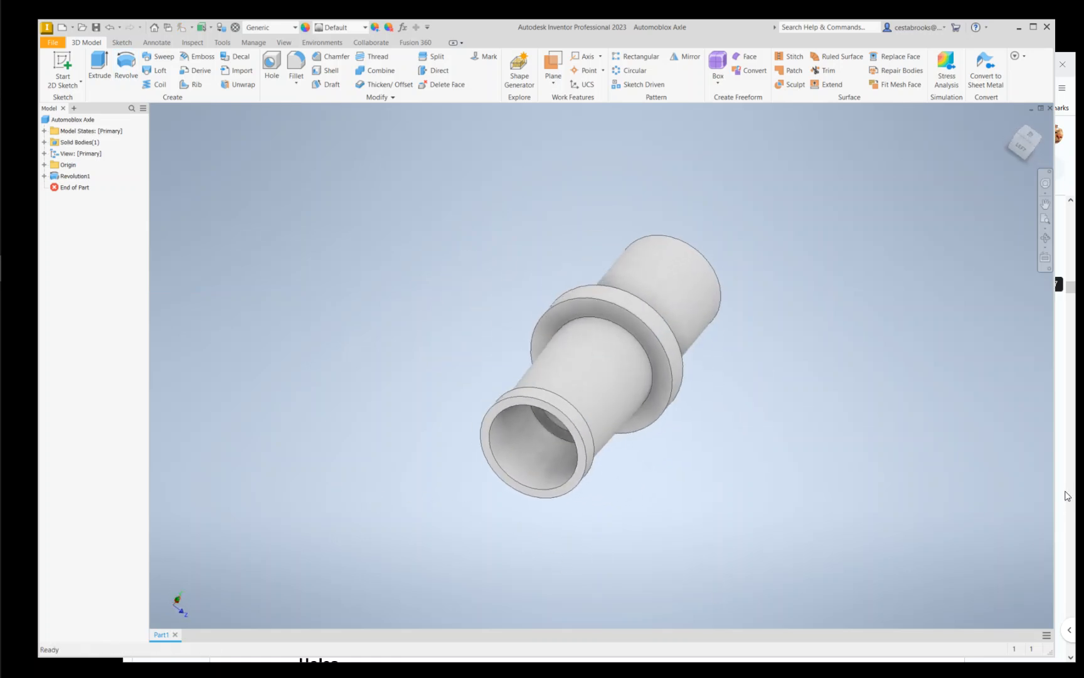
Step: Switch to the CADModelFeatures document in the browser to read the slot dimensions on the Automoblox Axle picture, and return to Inventor
left_click(1067, 496)
scroll(688, 477, "up", 7)
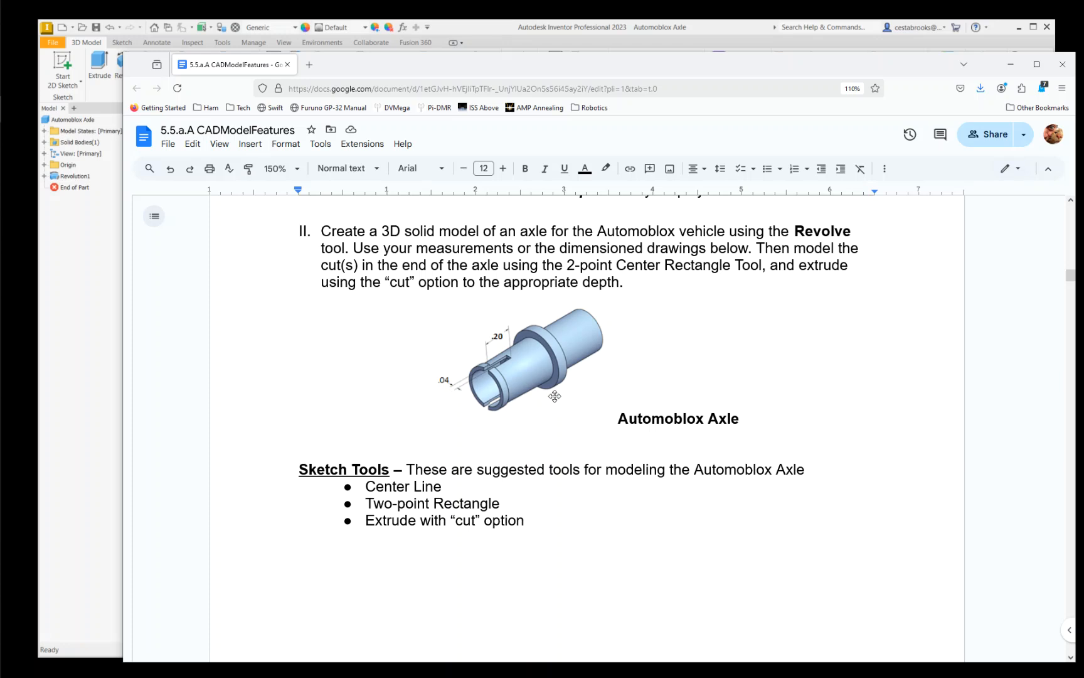
key("alt+Tab")
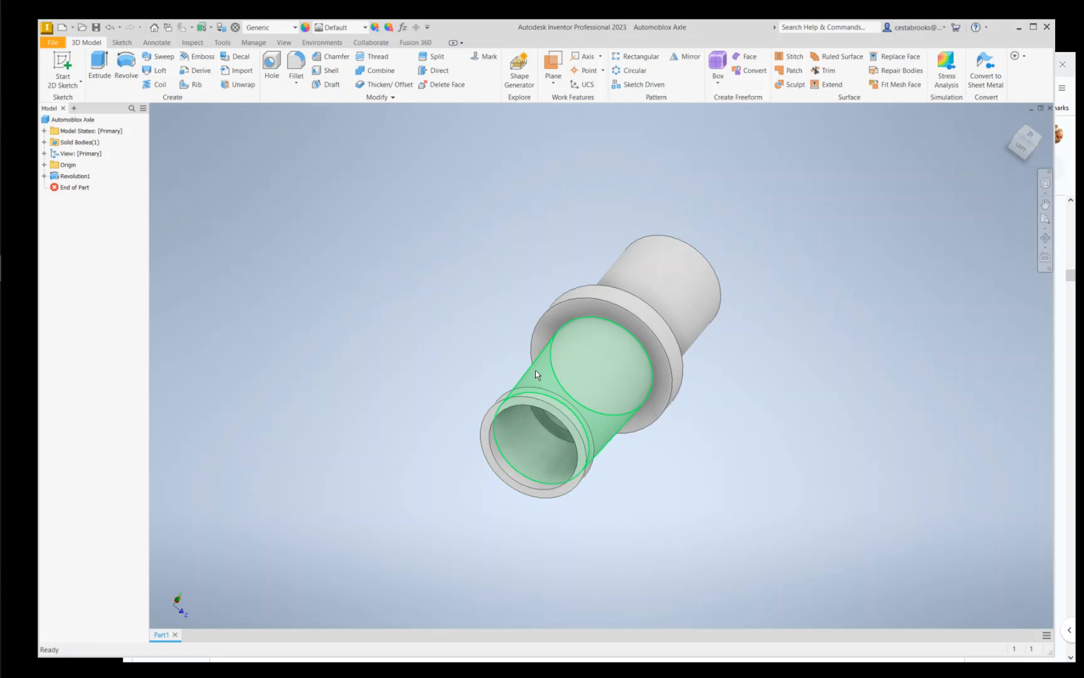
Step: Start a new 2D sketch on the ring-shaped end face of the axle's tapered end
left_click(63, 83)
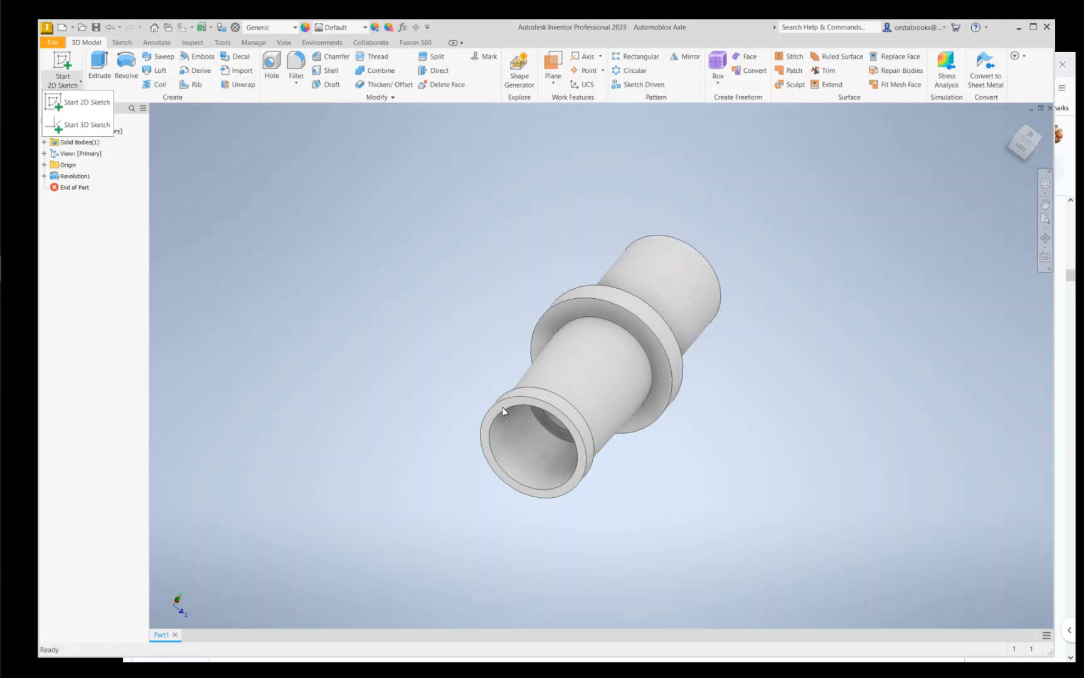
left_click(87, 101)
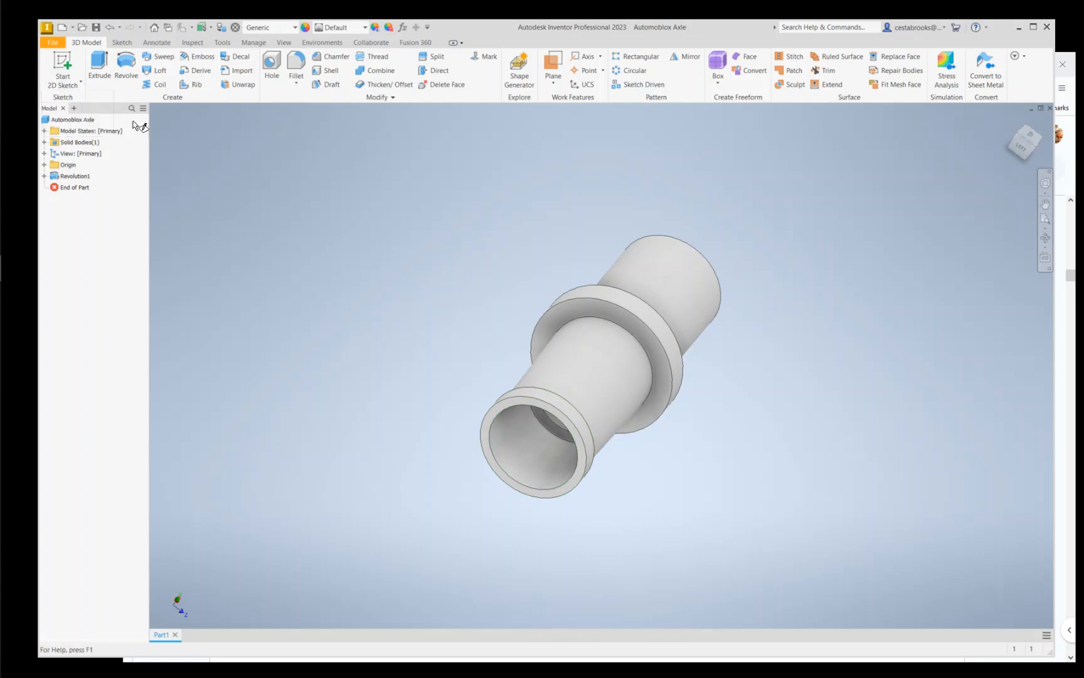
left_click(493, 412)
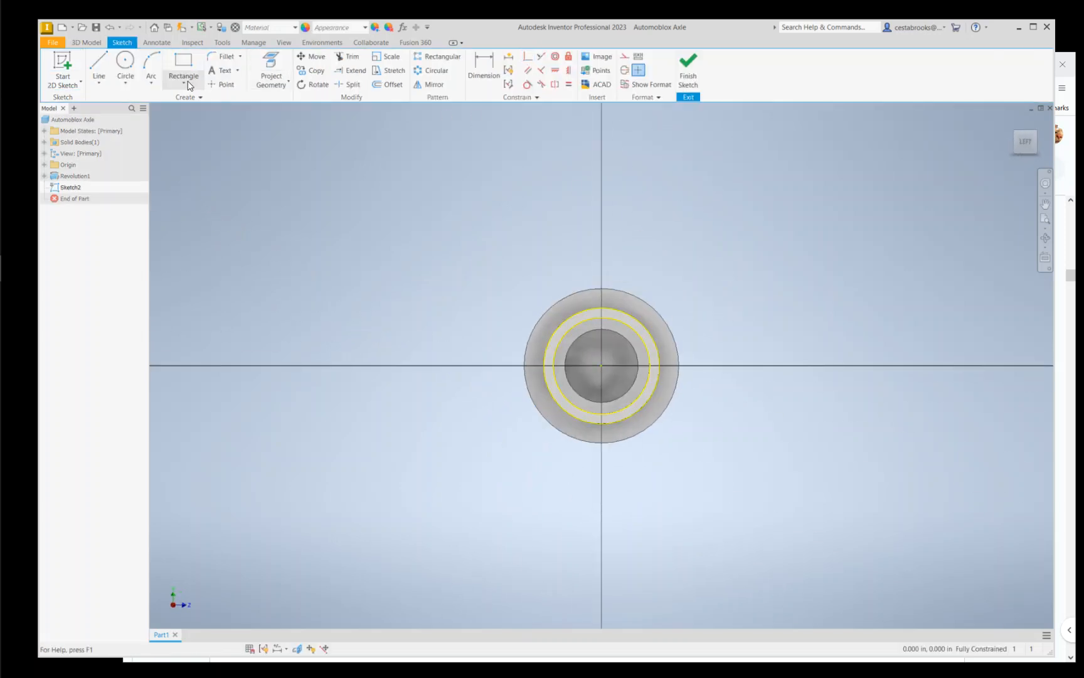
Step: Draw a two-point center rectangle on the origin, upright and about 0.04 in wide, extending past the flange's outer circle
left_click(186, 82)
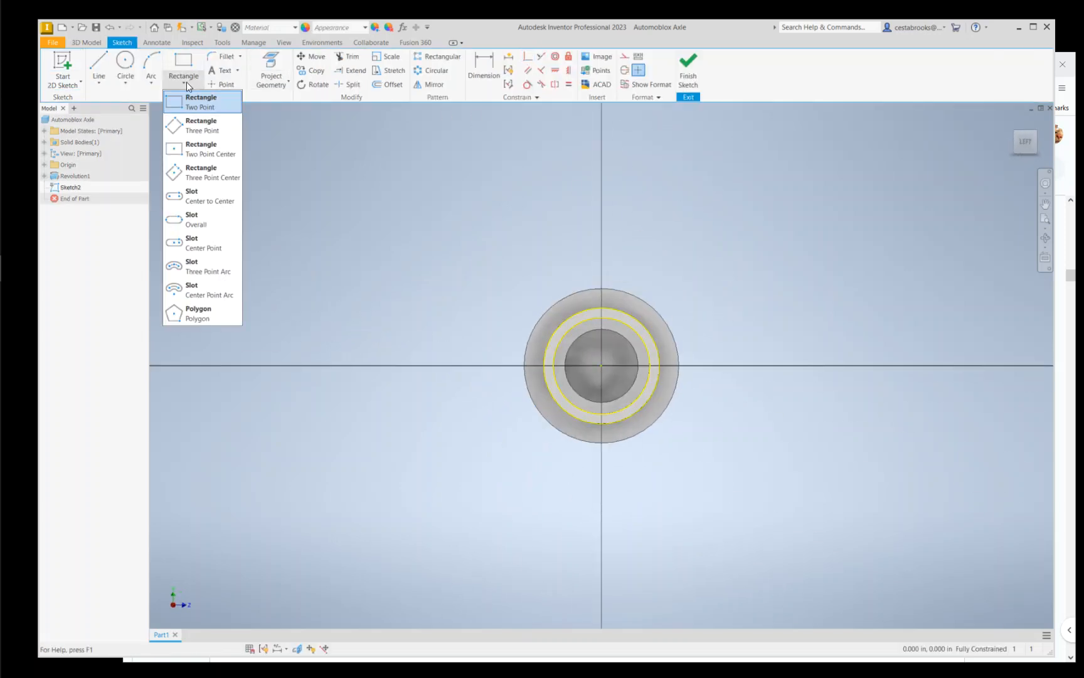
left_click(203, 158)
scroll(539, 363, "up", 3)
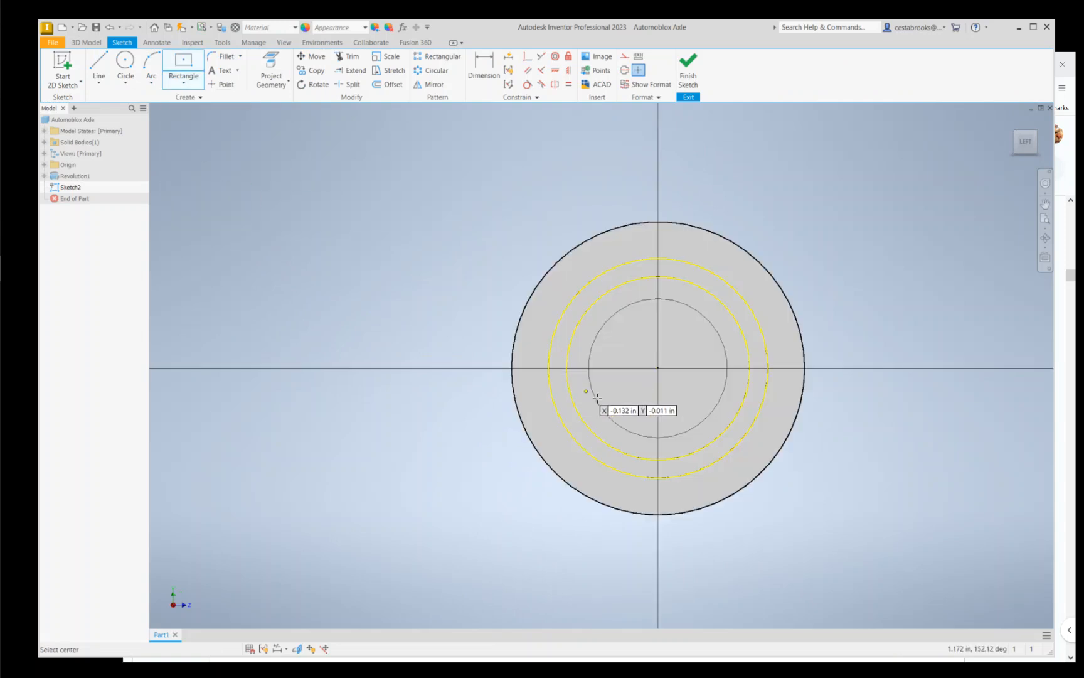
left_click(657, 368)
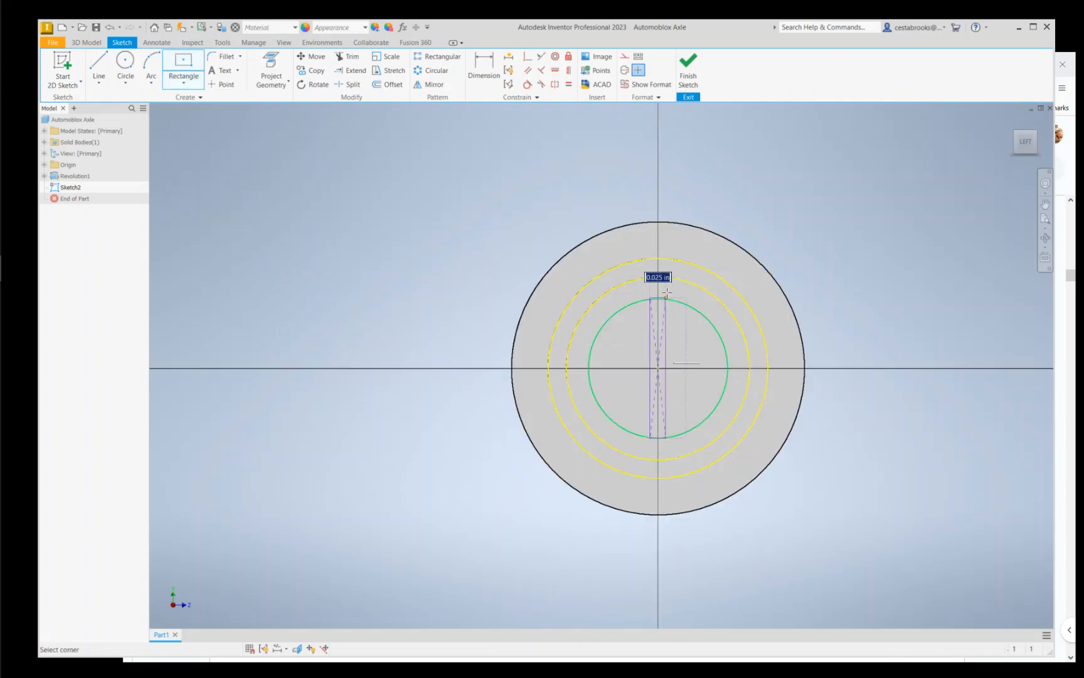
left_click(672, 198)
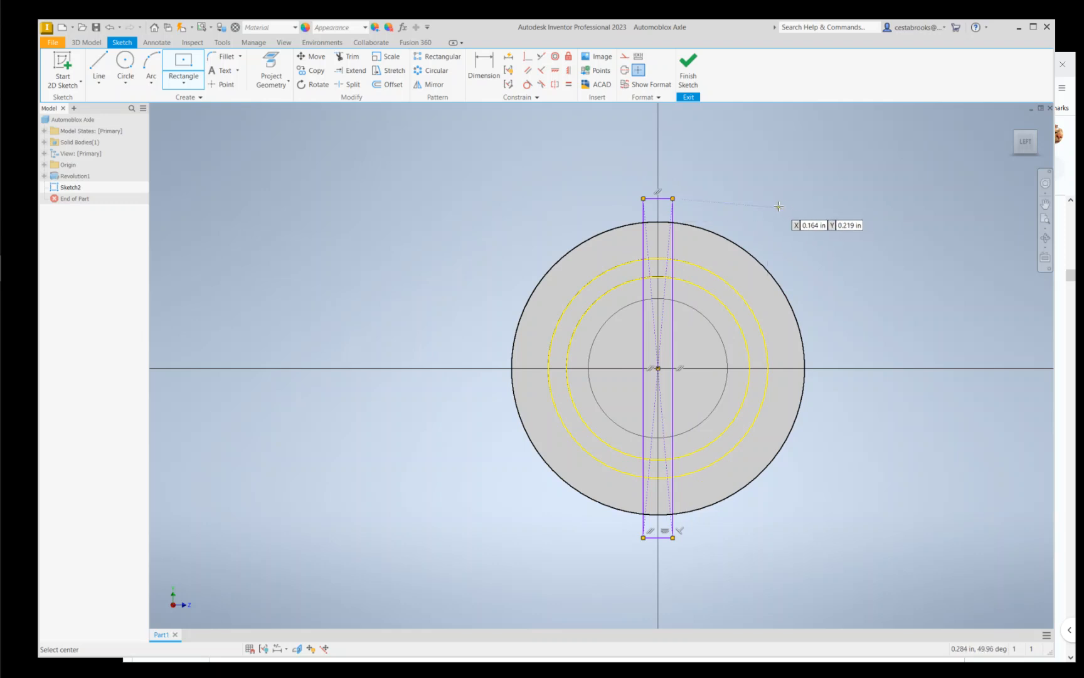
Step: Dimension the width of the slot rectangle's short upper edge as 0.04 in
left_click(479, 64)
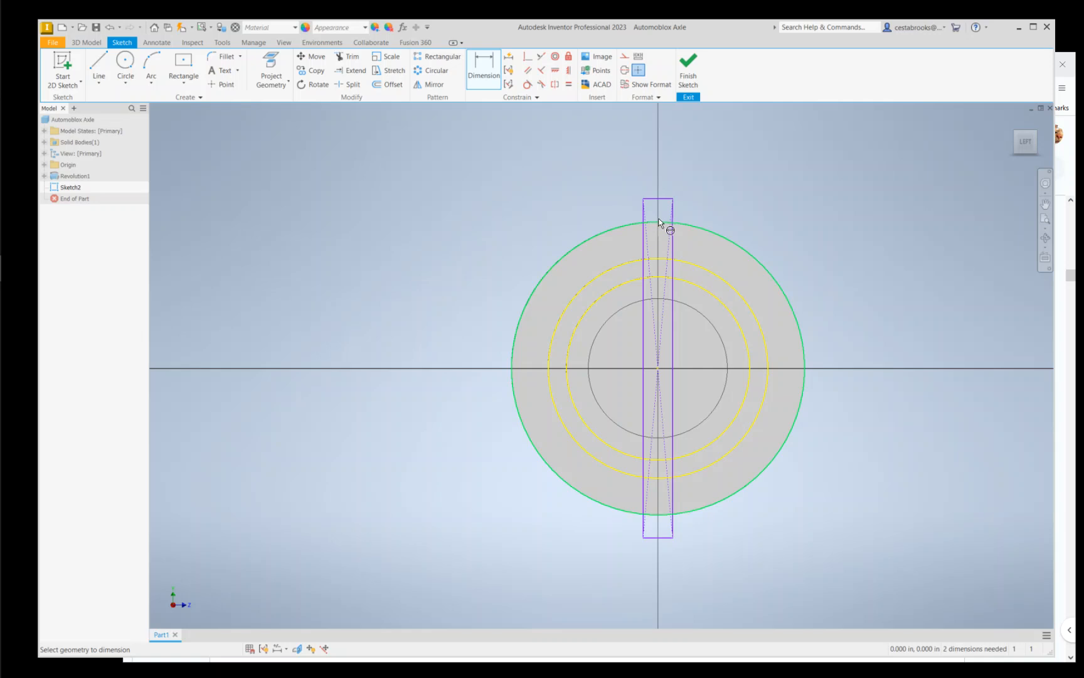
left_click(652, 199)
left_click(658, 173)
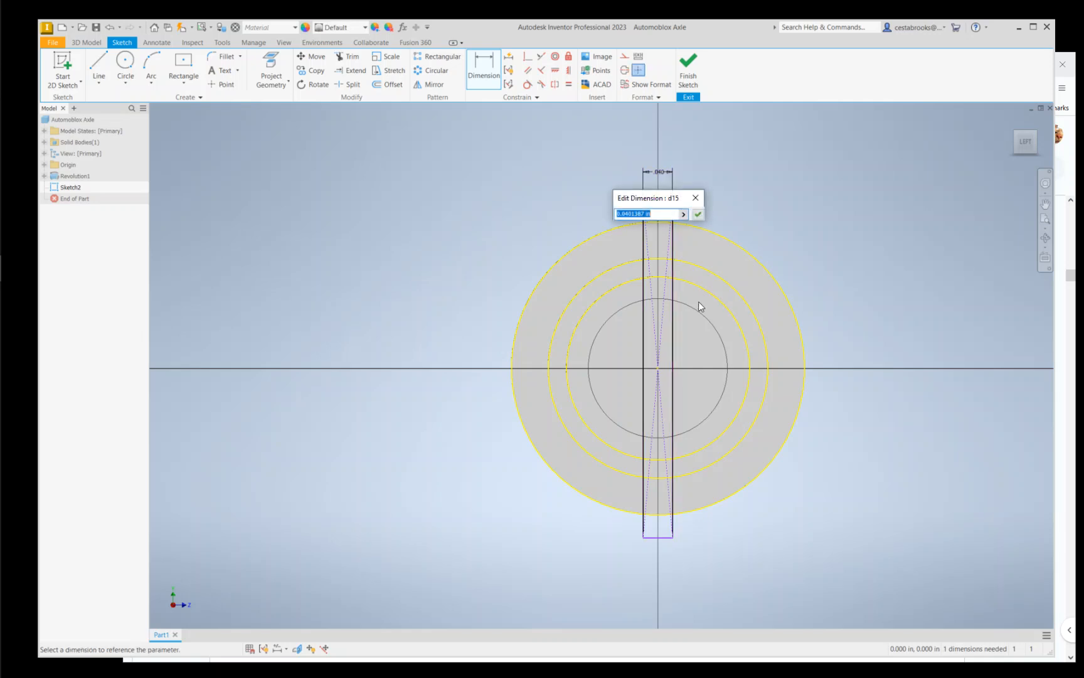
type(".04")
key("Return")
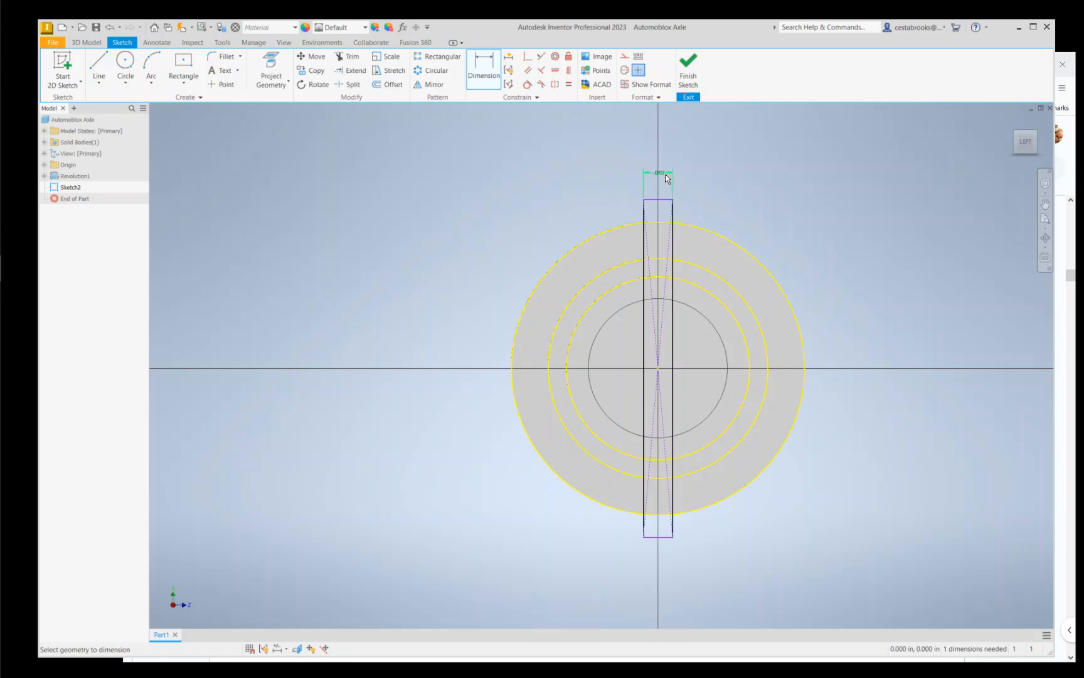
key("Escape")
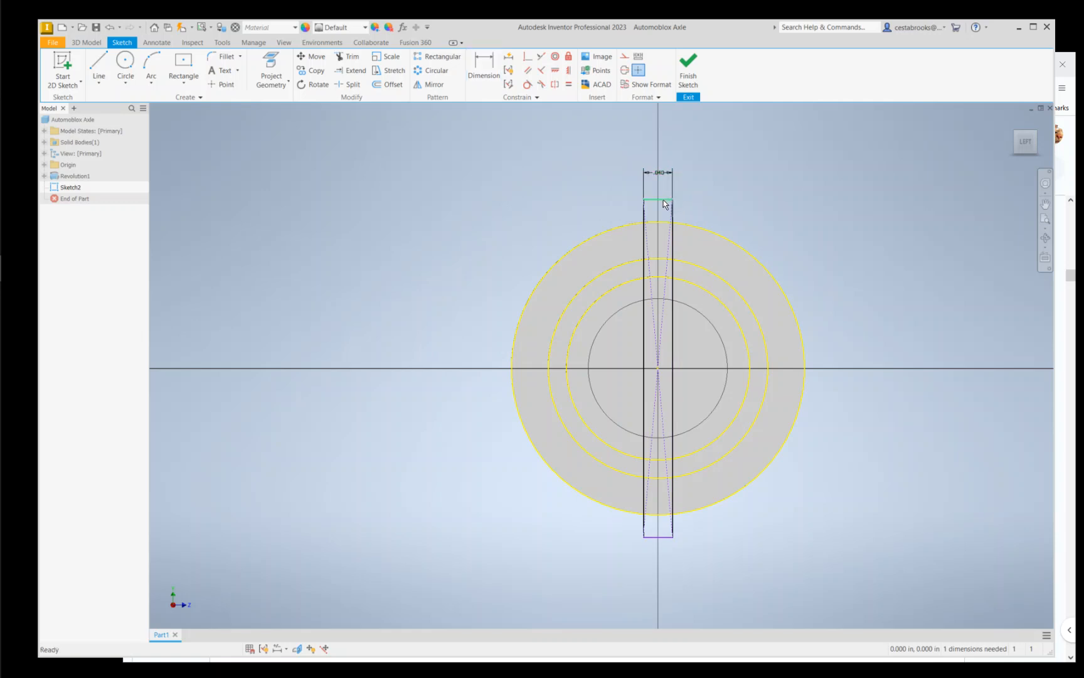
Step: Adjust the slot rectangle's height by moving its short upper edge, leaving both ends beyond the flange's outer circle
left_click_drag(663, 203, 656, 229)
scroll(674, 233, "up", 3)
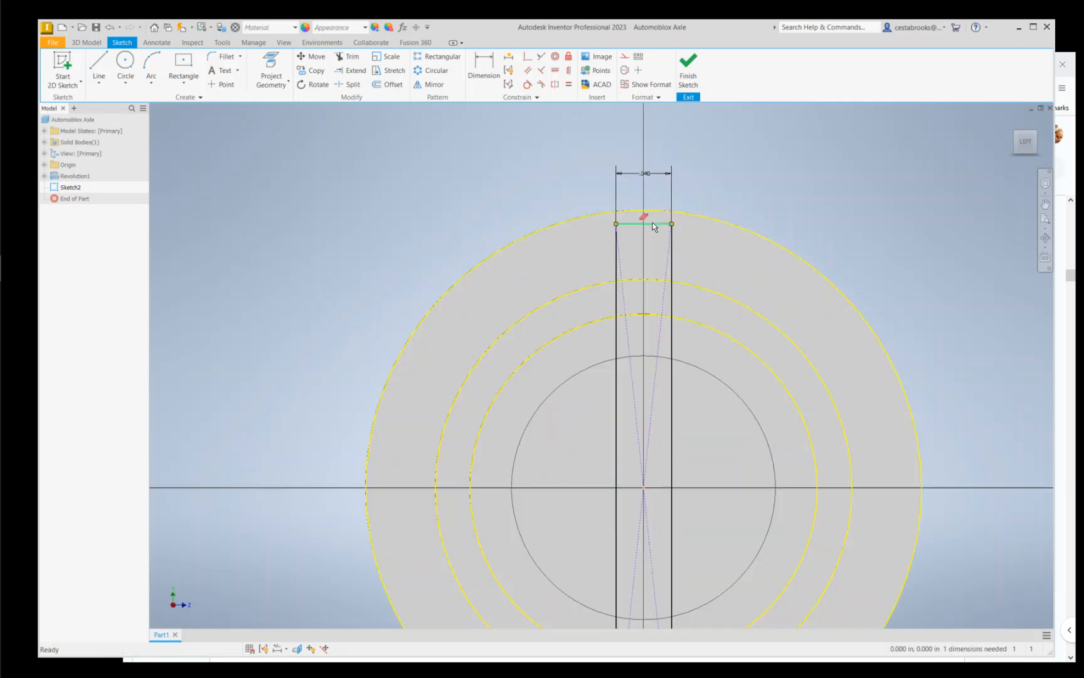
left_click(651, 224)
left_click_drag(650, 228, 656, 148)
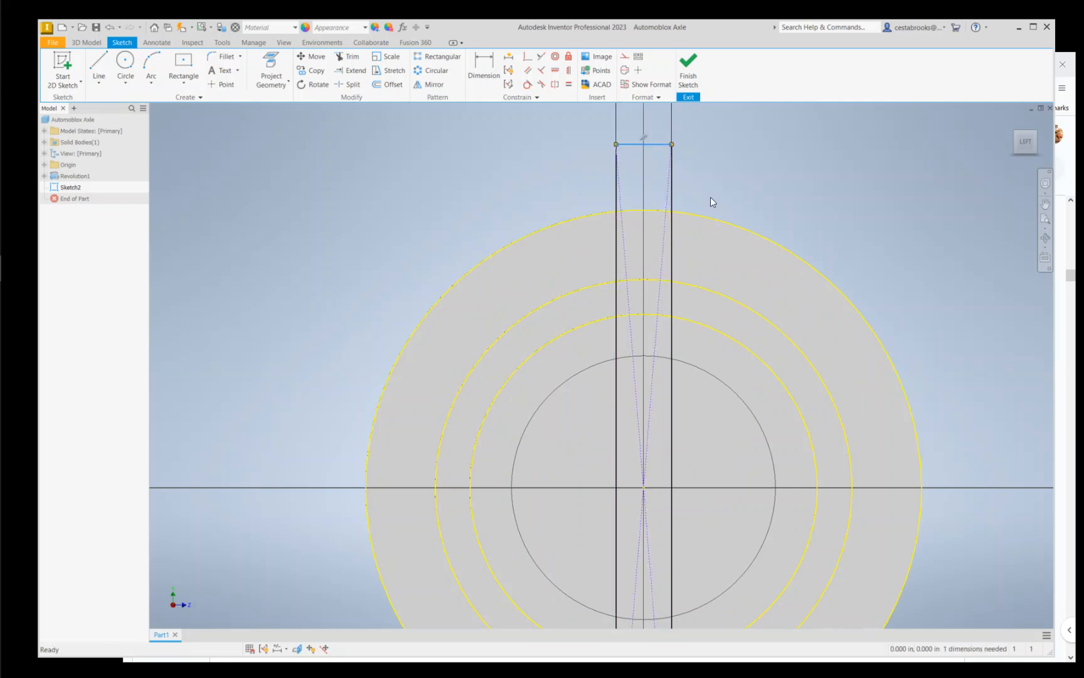
scroll(715, 195, "down", 4)
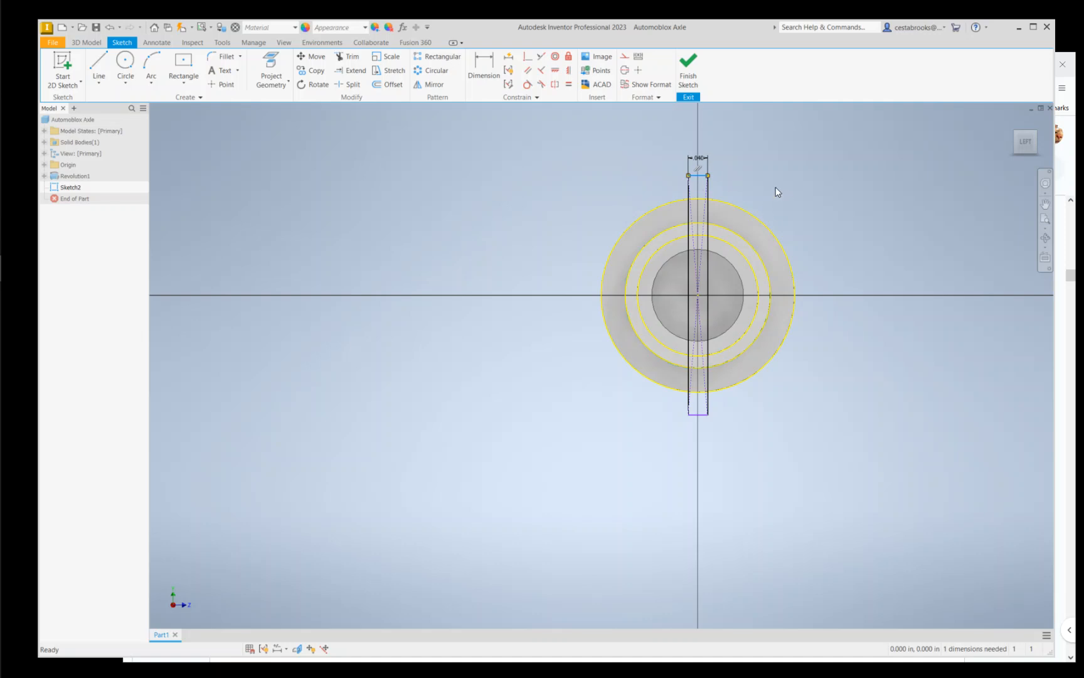
Step: Move the slot rectangle's short lower edge farther outward and extrude the whole rectangle as a cut 0.20 in deep into the axle's tapered end
left_click_drag(700, 414, 695, 432)
mouse_move(836, 236)
middle_mouse_down("shift")
mouse_move(810, 245)
mouse_move(854, 249)
mouse_move(823, 271)
middle_mouse_up("shift")
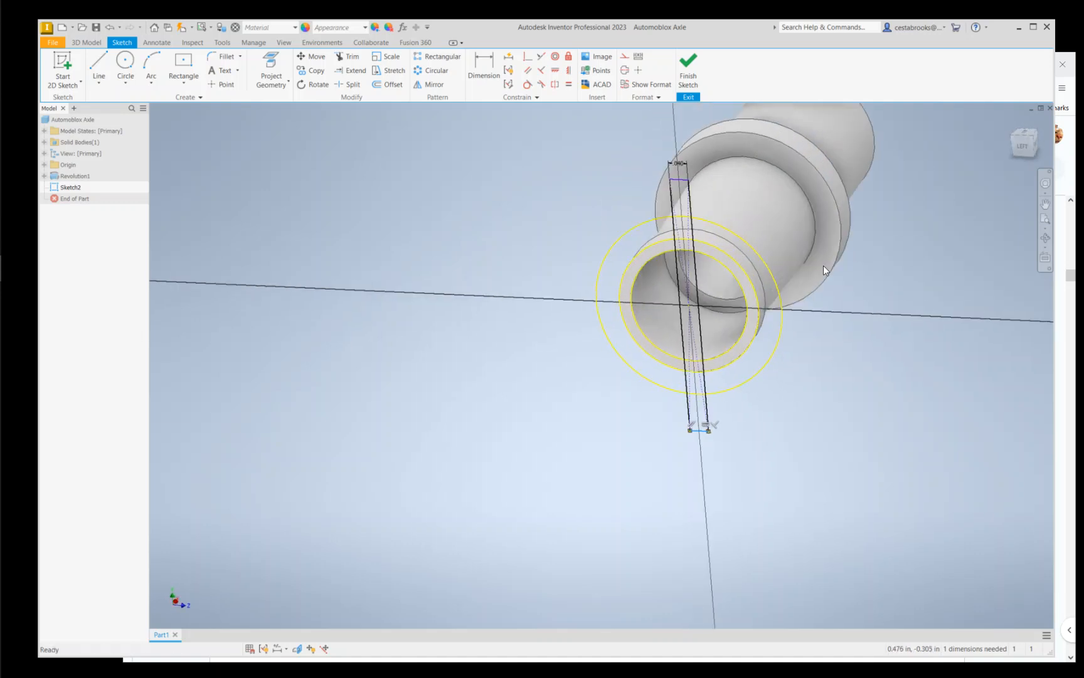
key("e")
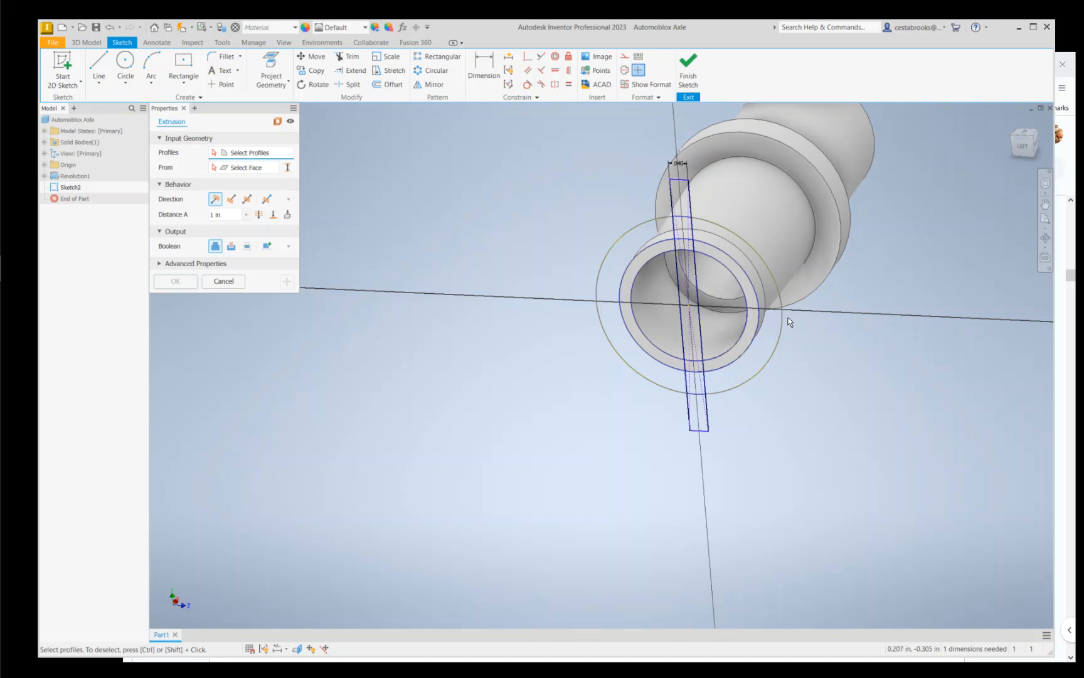
left_click(674, 197)
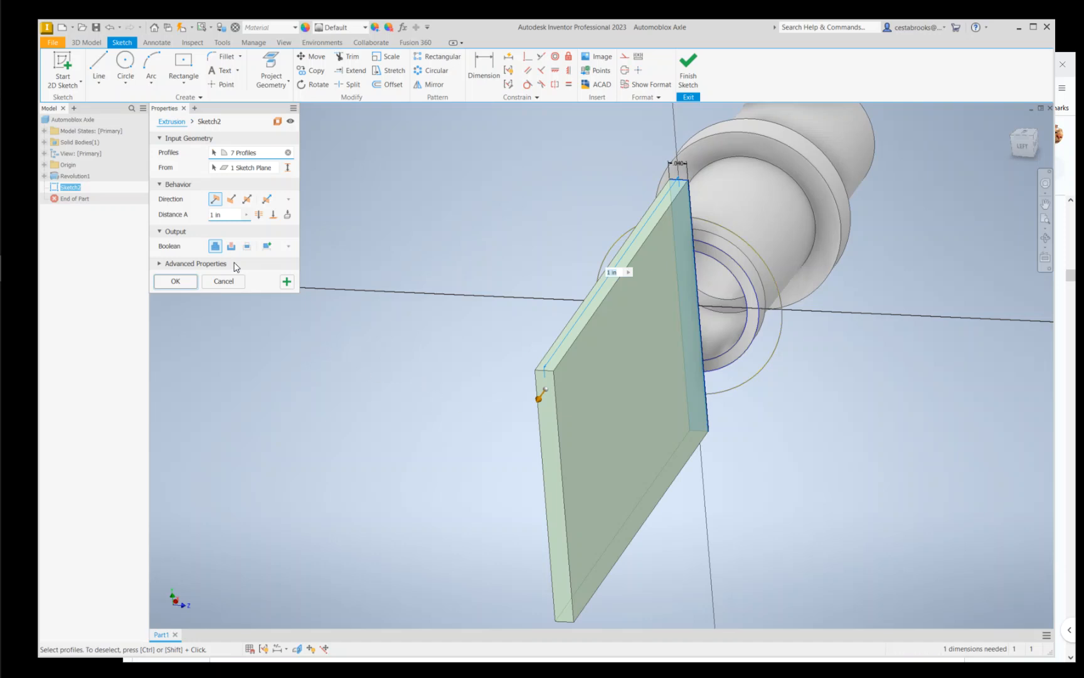
left_click(232, 248)
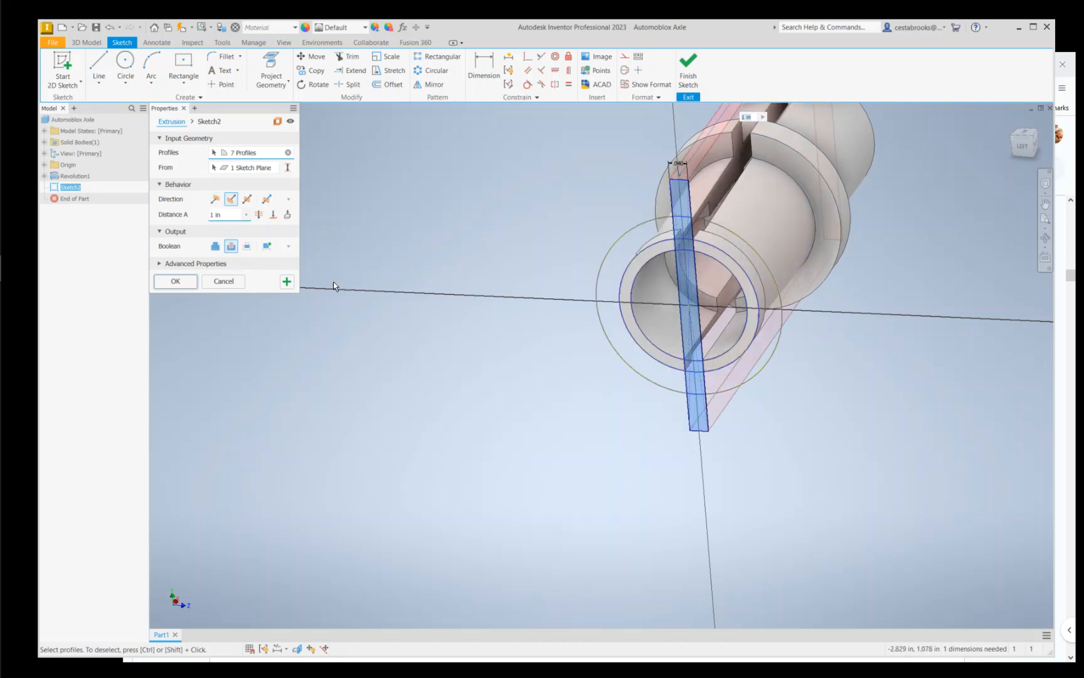
middle_click_drag(333, 283, 262, 363)
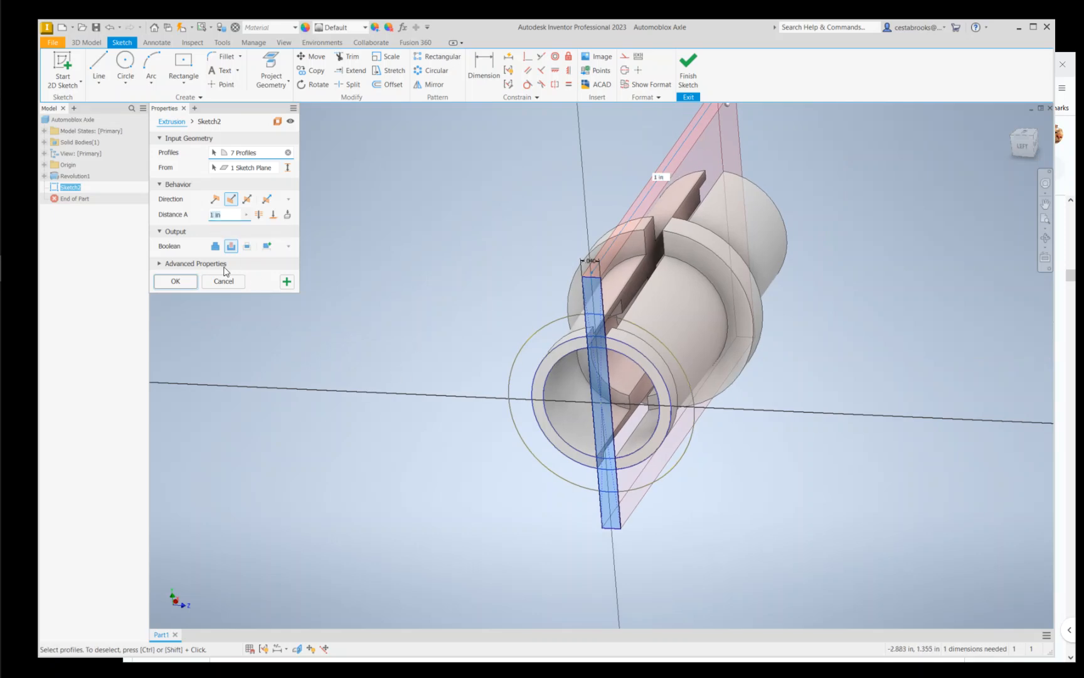
type(".2")
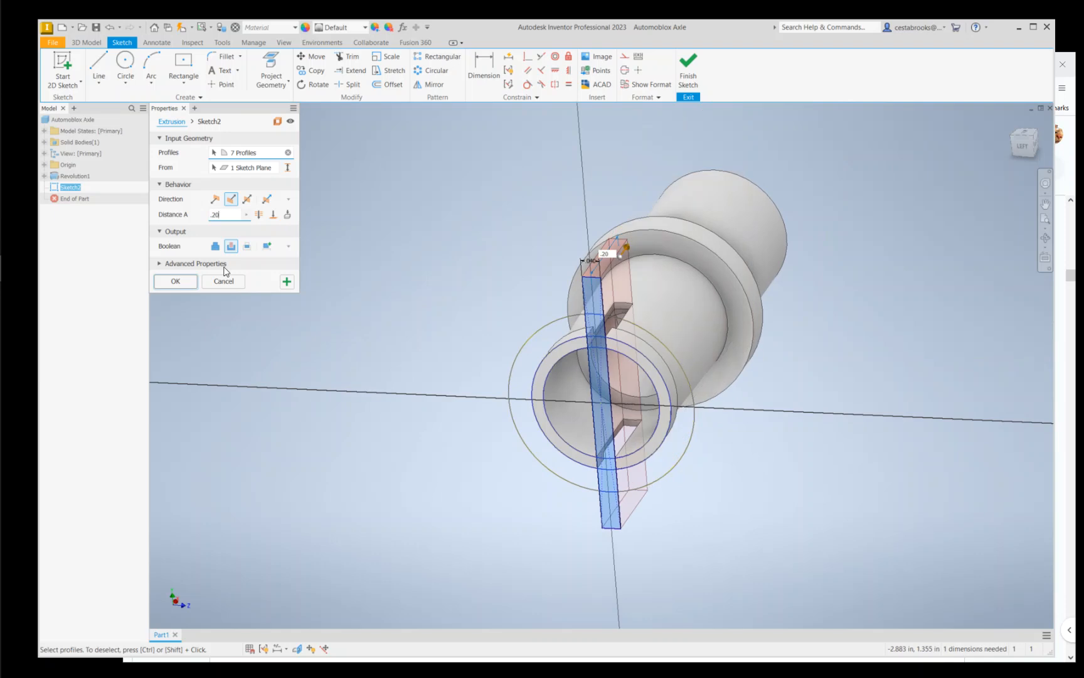
left_click(176, 282)
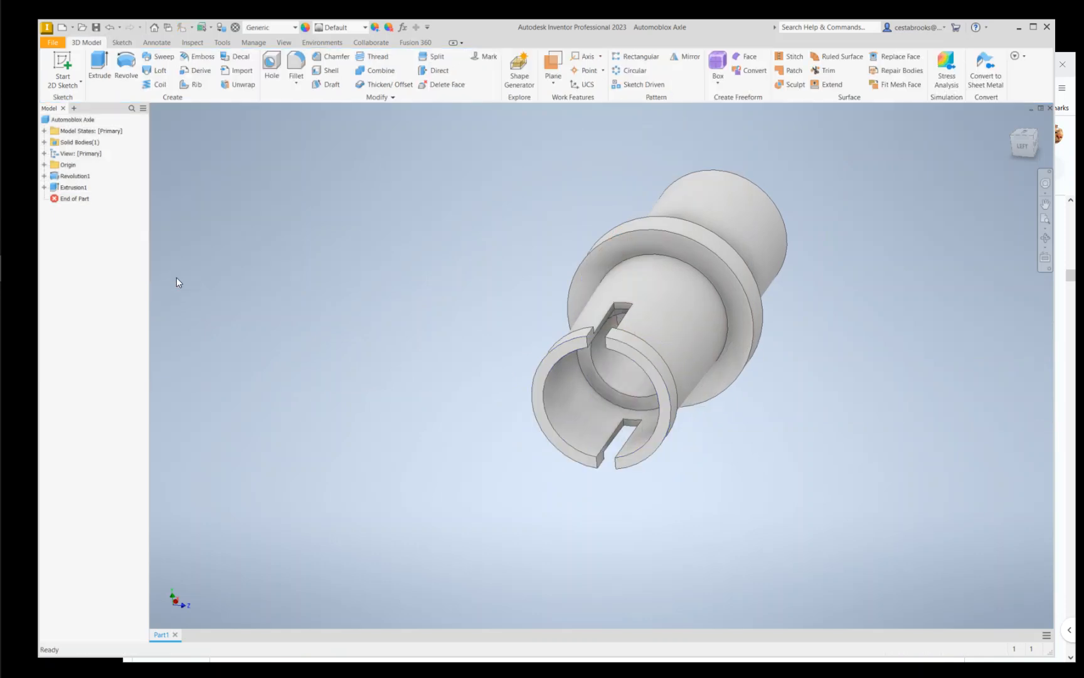
Step: Examine the slotted axle from the side and switch to the CADModelFeatures Google Docs document to compare it with the Automoblox Axle drawing
middle_click_drag(758, 503, 778, 492, "shift")
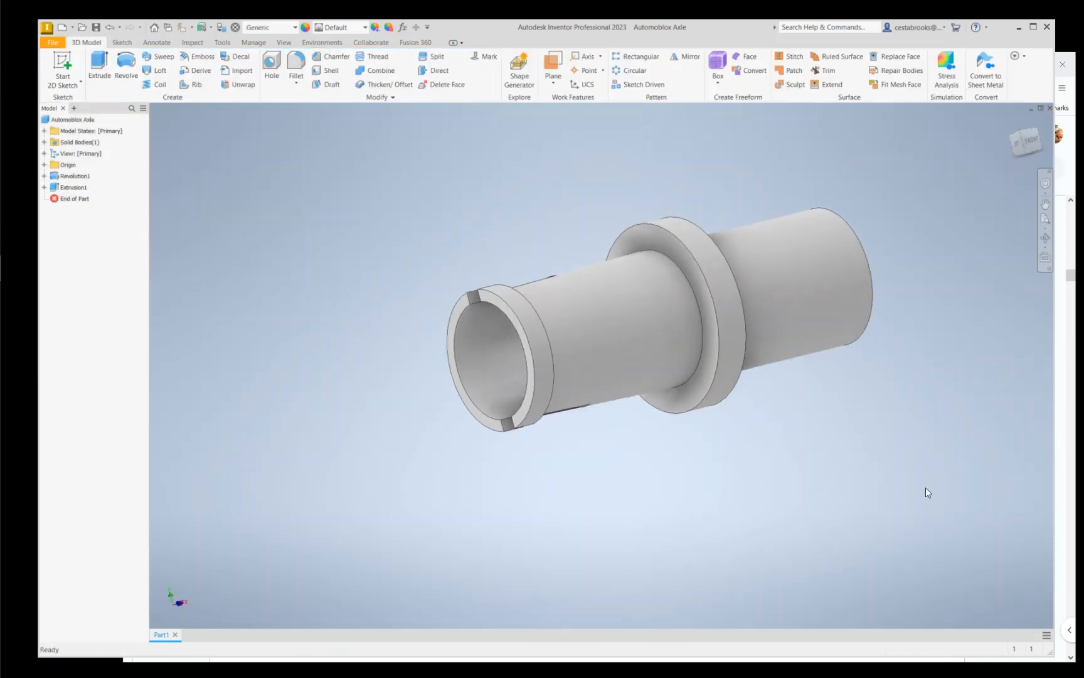
left_click(1062, 443)
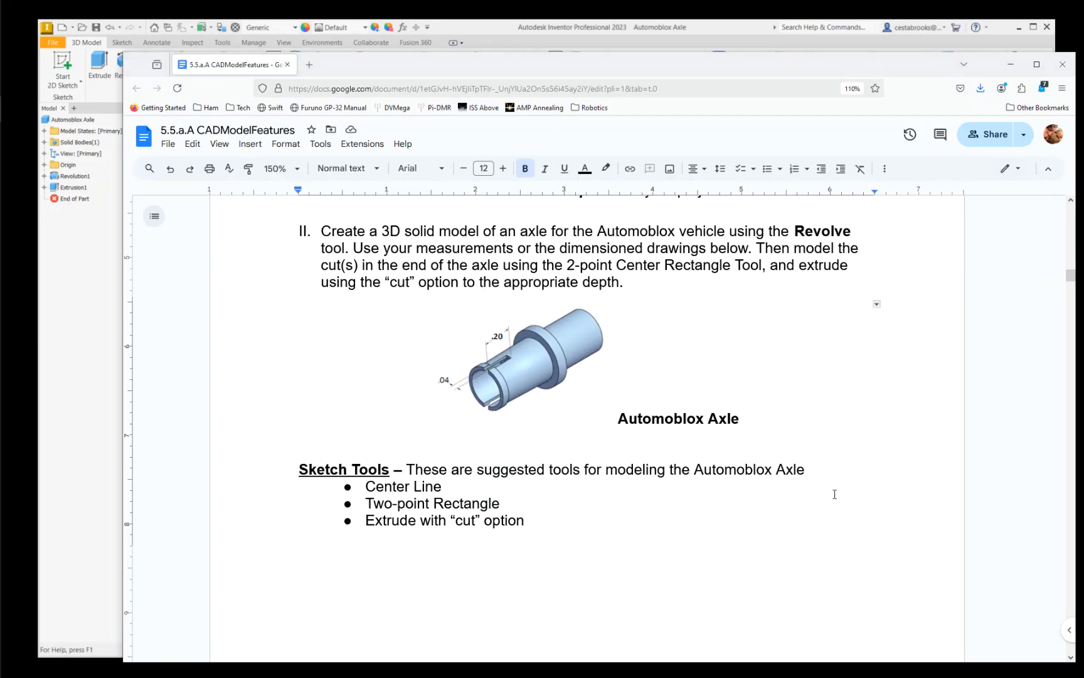